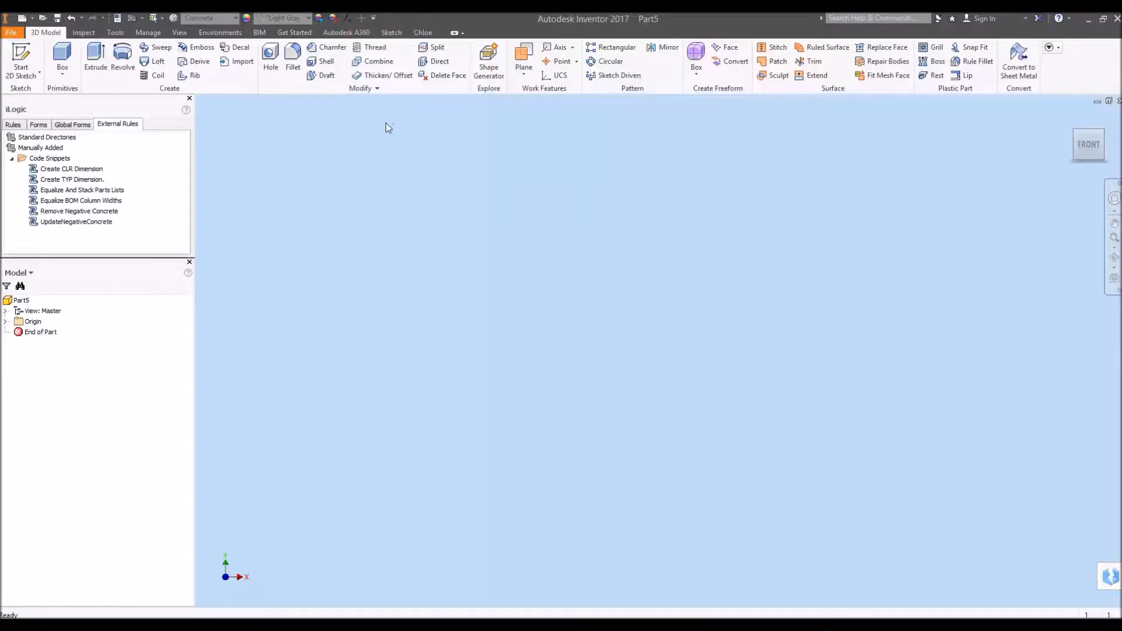
Add three numeric user parameters in inches to the part, named Height, Width and Length.
{"action": "left_click", "coordinate": [348, 18]}
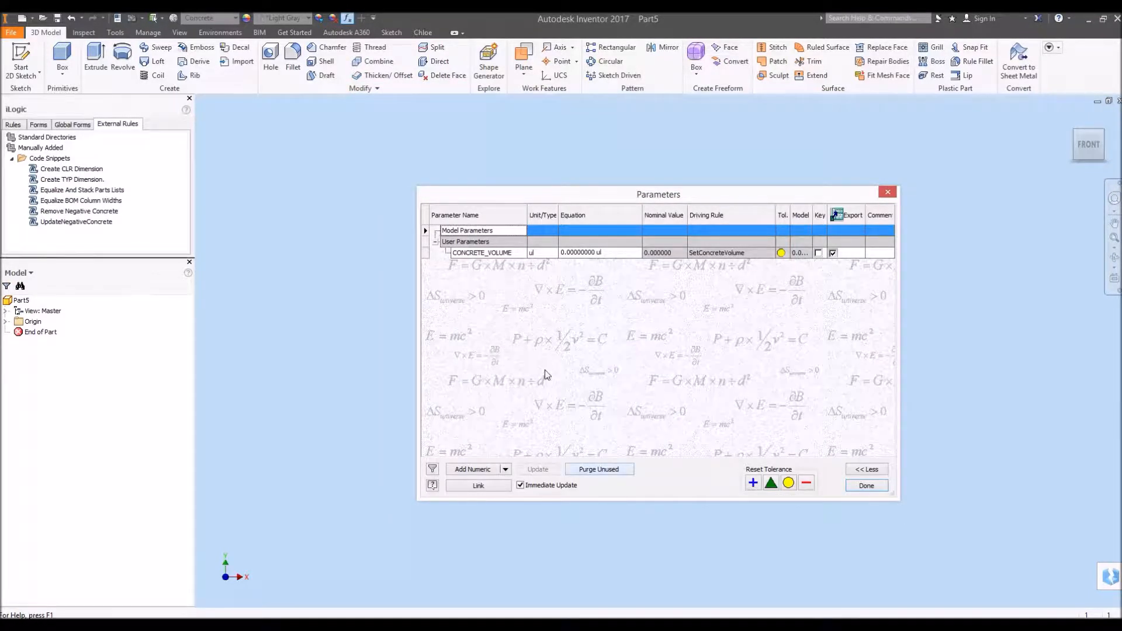
{"action": "left_click", "coordinate": [471, 471]}
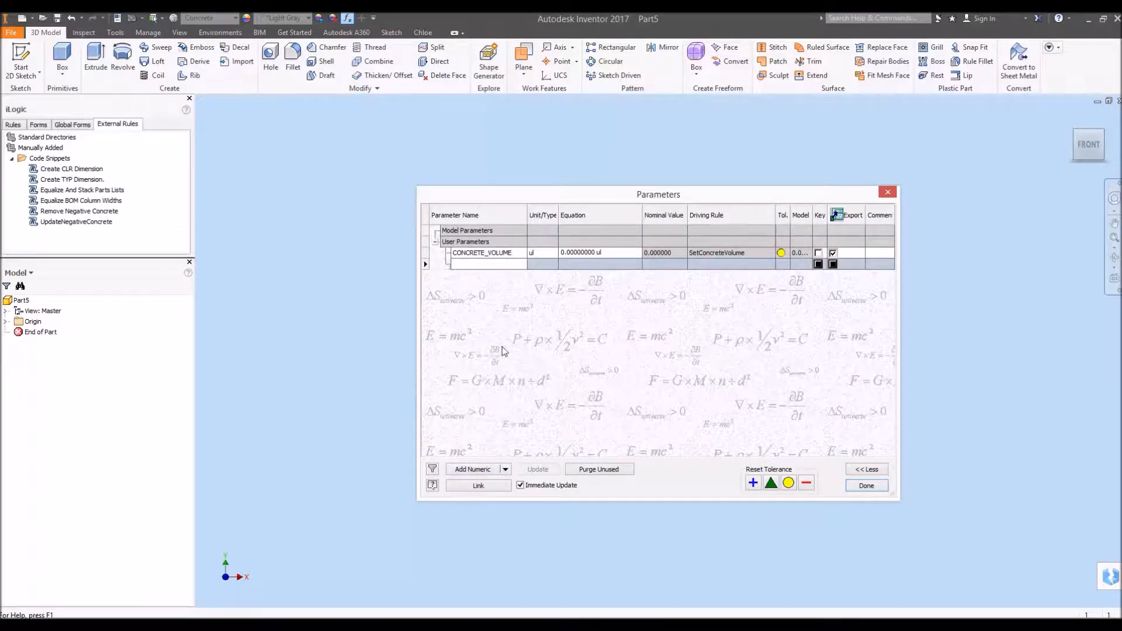
{"action": "type", "text": "Heigh"}
{"action": "key", "text": "Tab"}
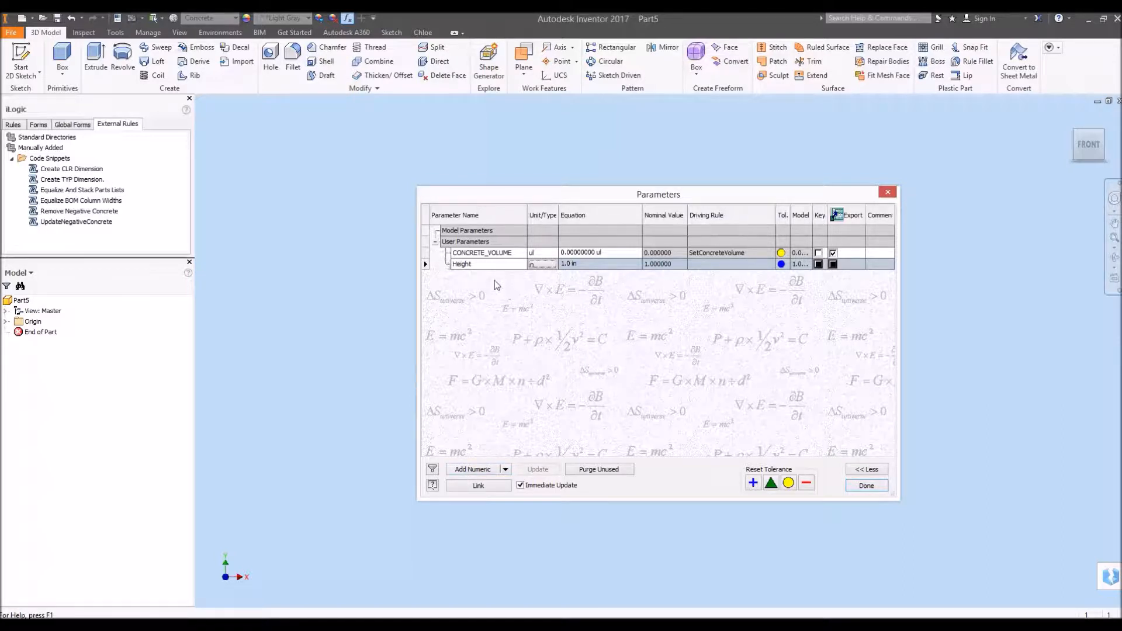
{"action": "left_click", "coordinate": [485, 471]}
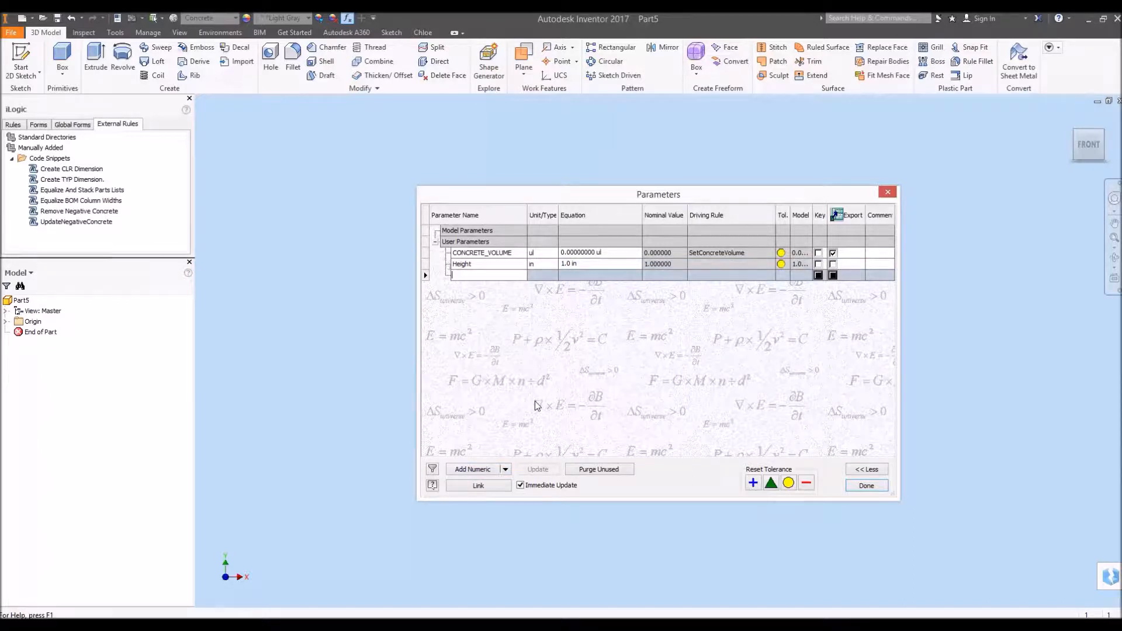
{"action": "type", "text": "Width"}
{"action": "key", "text": "Tab"}
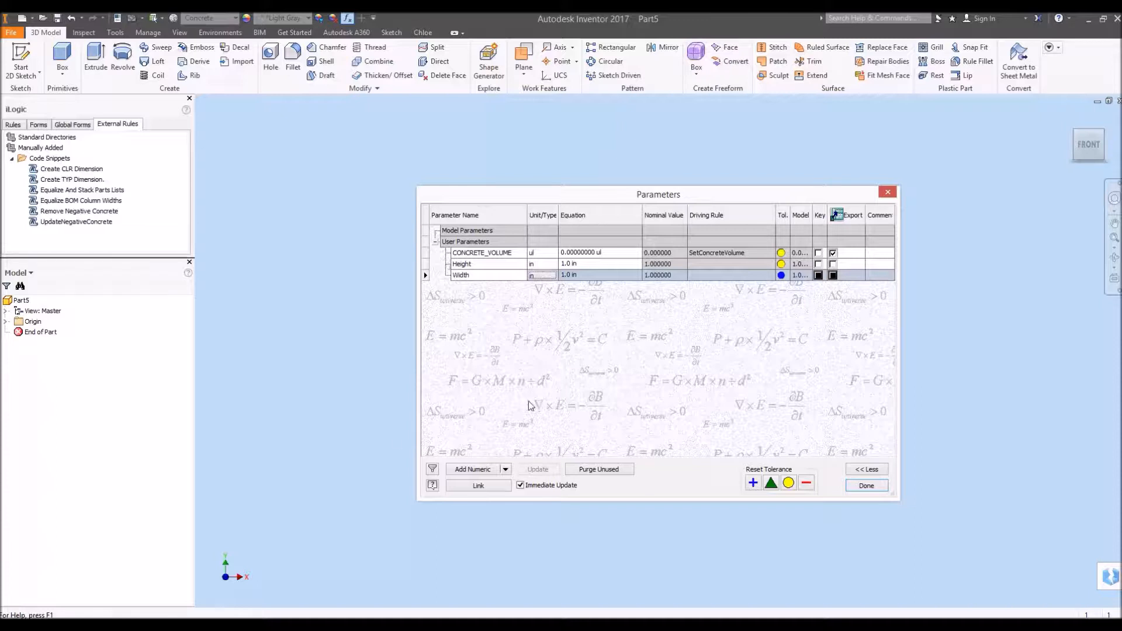
{"action": "left_click", "coordinate": [474, 470]}
{"action": "type", "text": "Length"}
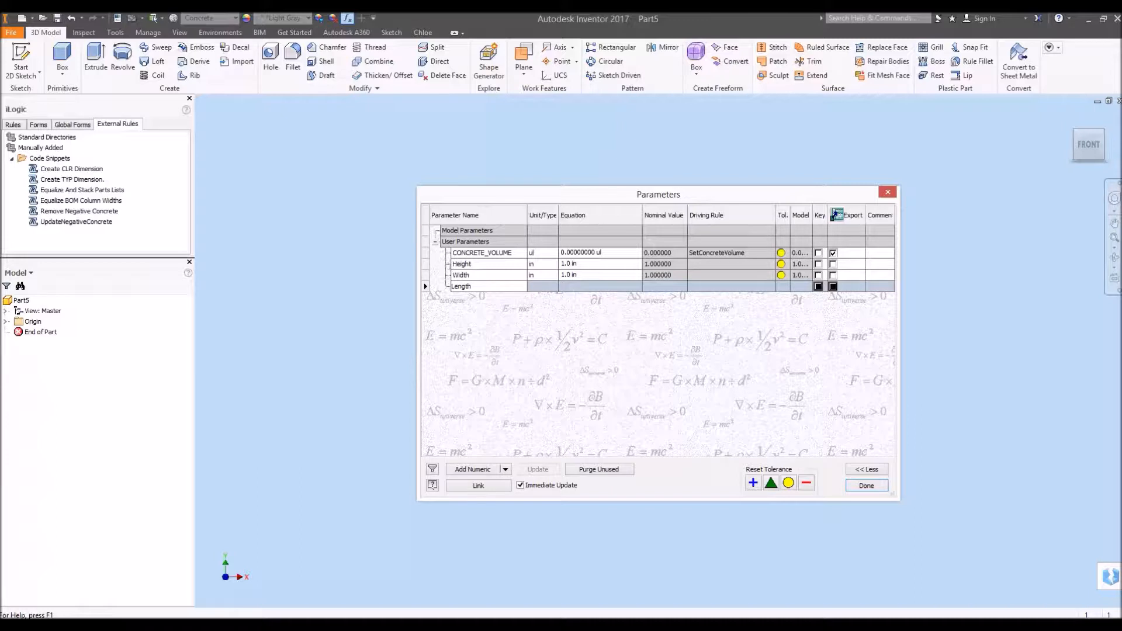
{"action": "key", "text": "Tab"}
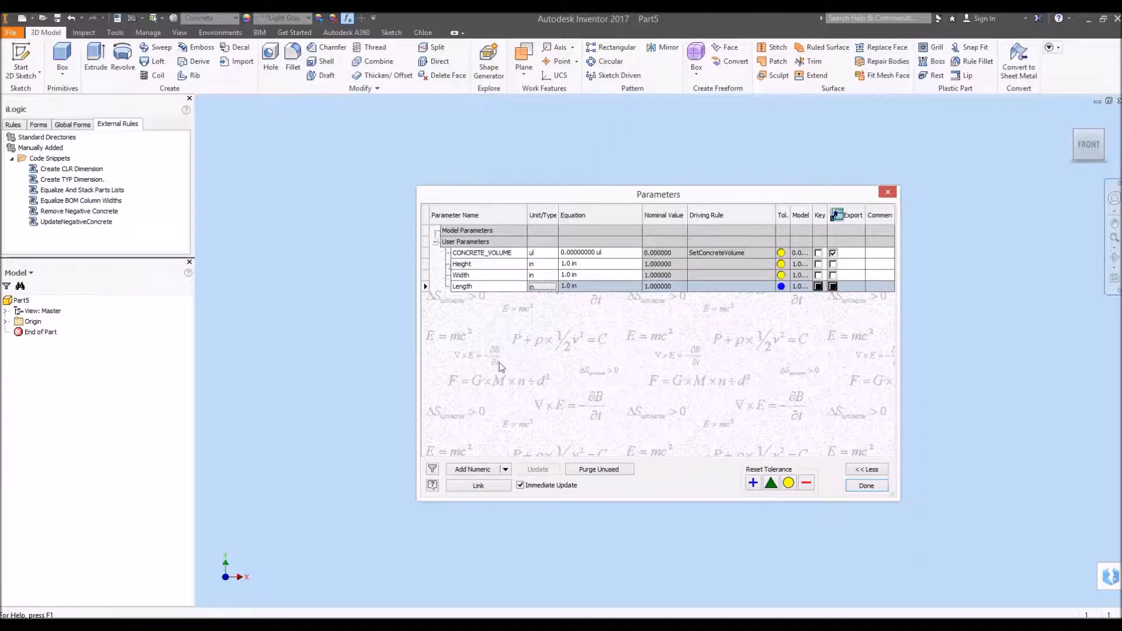
Add two more numeric user parameters in inches, named Wall and Floor.
{"action": "left_click", "coordinate": [485, 470]}
{"action": "type", "text": "Wall"}
{"action": "key", "text": "Tab"}
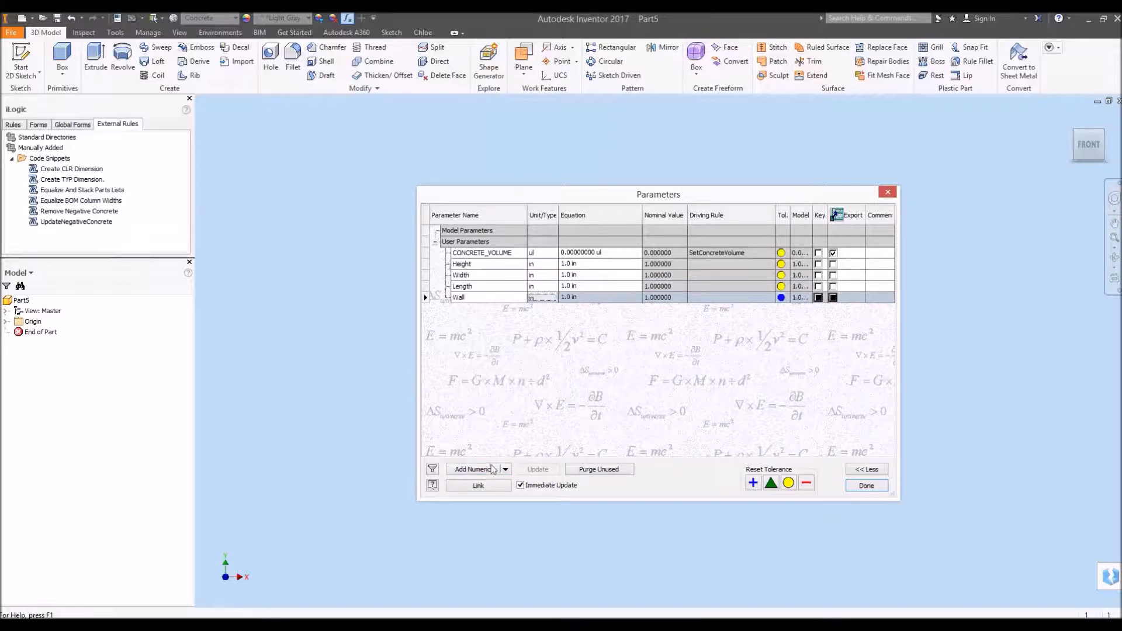
{"action": "left_click", "coordinate": [472, 469]}
{"action": "type", "text": "Floor"}
{"action": "key", "text": "Tab"}
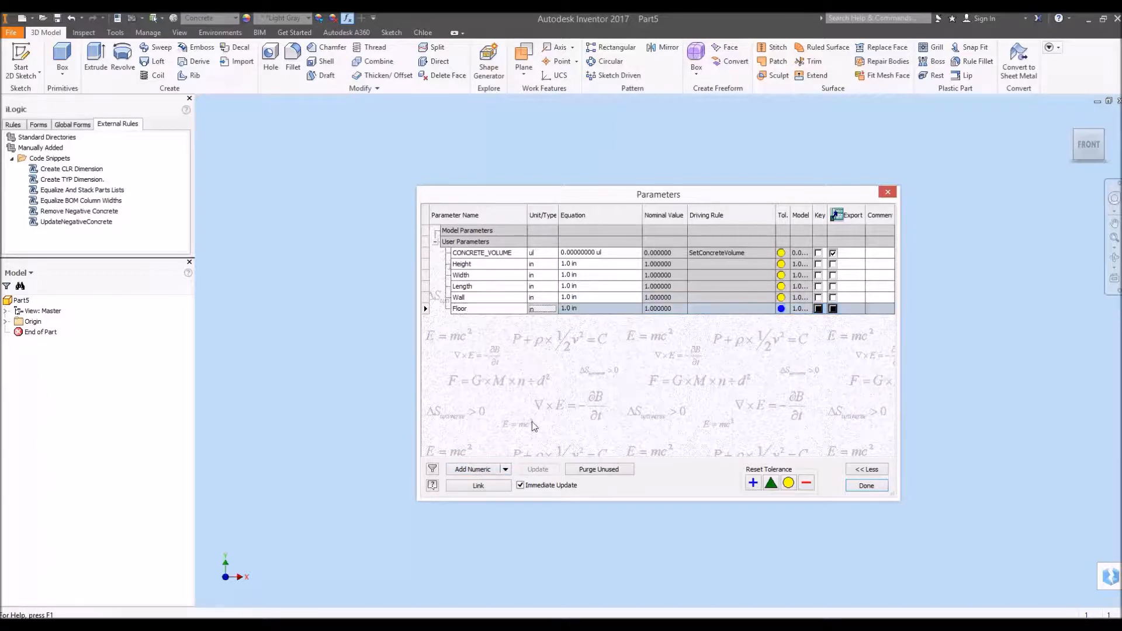
Set the Height parameter to 48 in and both the Width and Length parameters to 60 in.
{"action": "left_click", "coordinate": [590, 264]}
{"action": "left_click", "coordinate": [622, 195]}
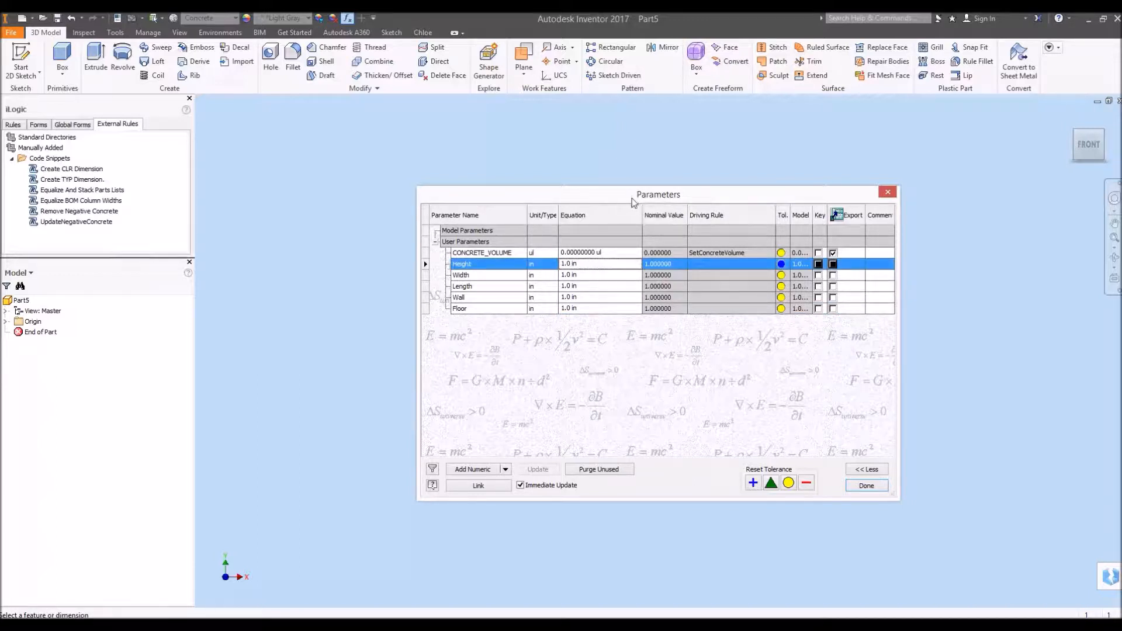
{"action": "left_click_drag", "start_coordinate": [623, 195], "coordinate": [602, 184]}
{"action": "left_click", "coordinate": [575, 255]}
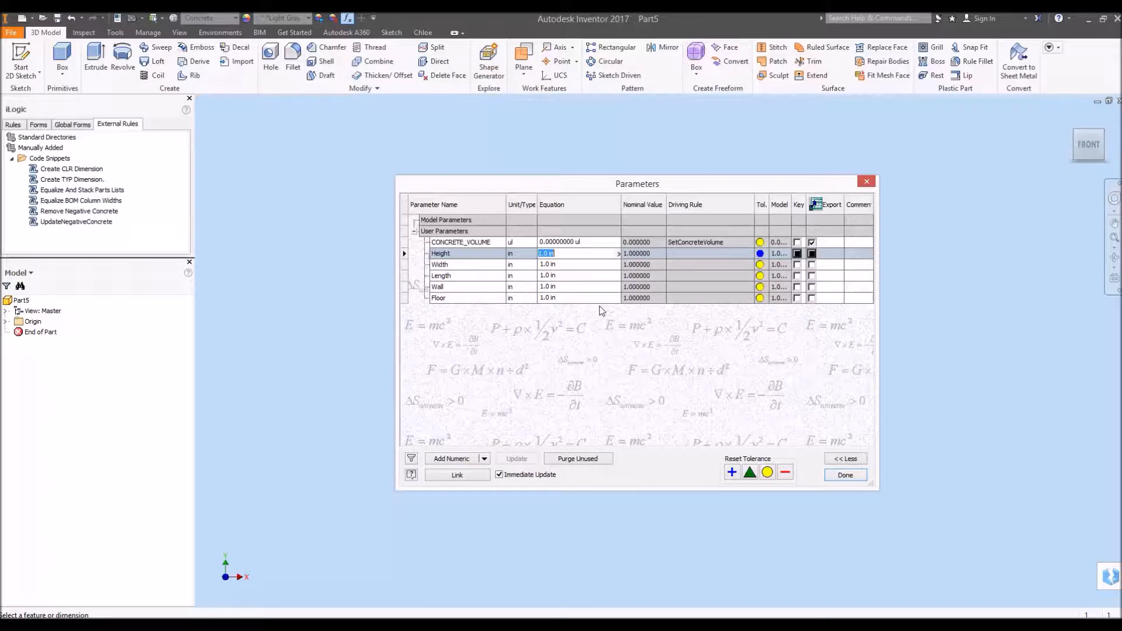
{"action": "type", "text": "48"}
{"action": "key", "text": "Return"}
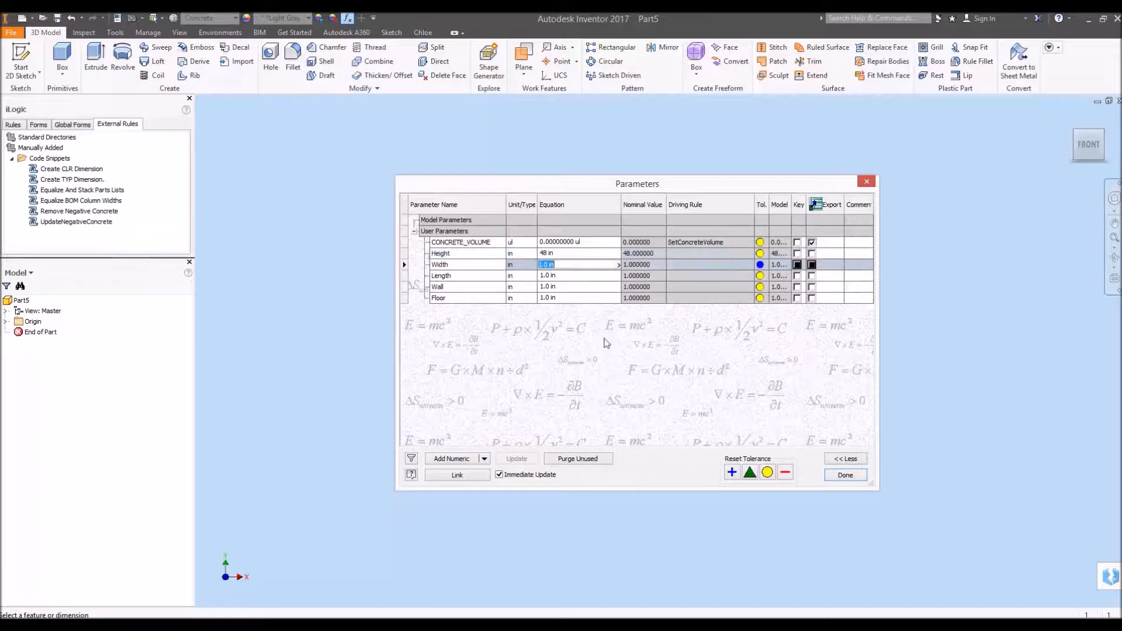
{"action": "type", "text": "60"}
{"action": "key", "text": "Return"}
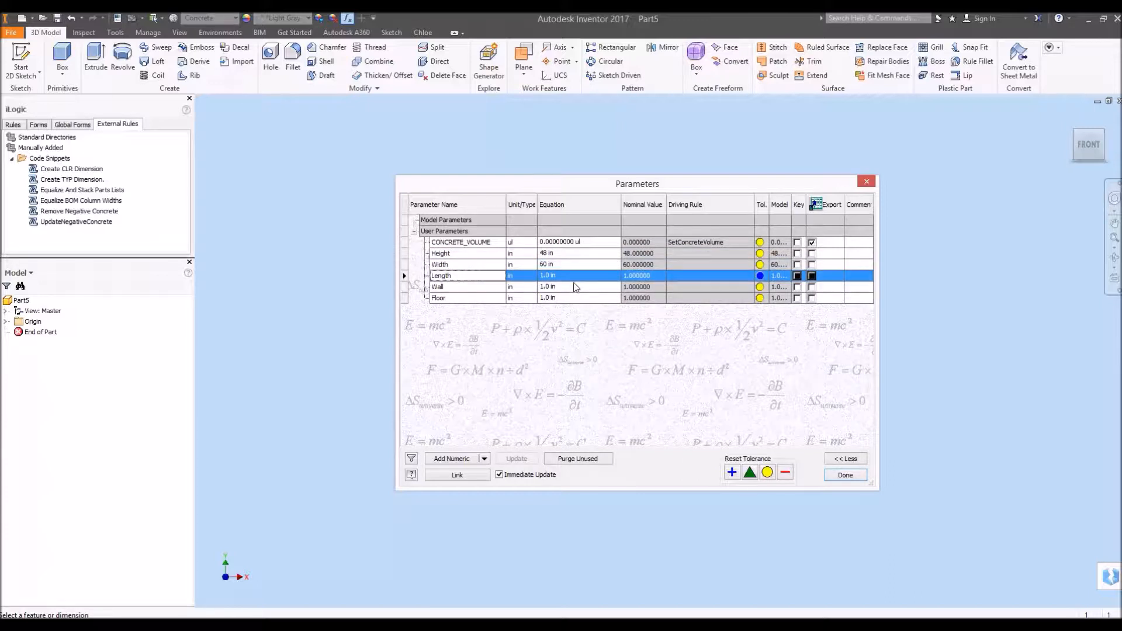
{"action": "type", "text": "60"}
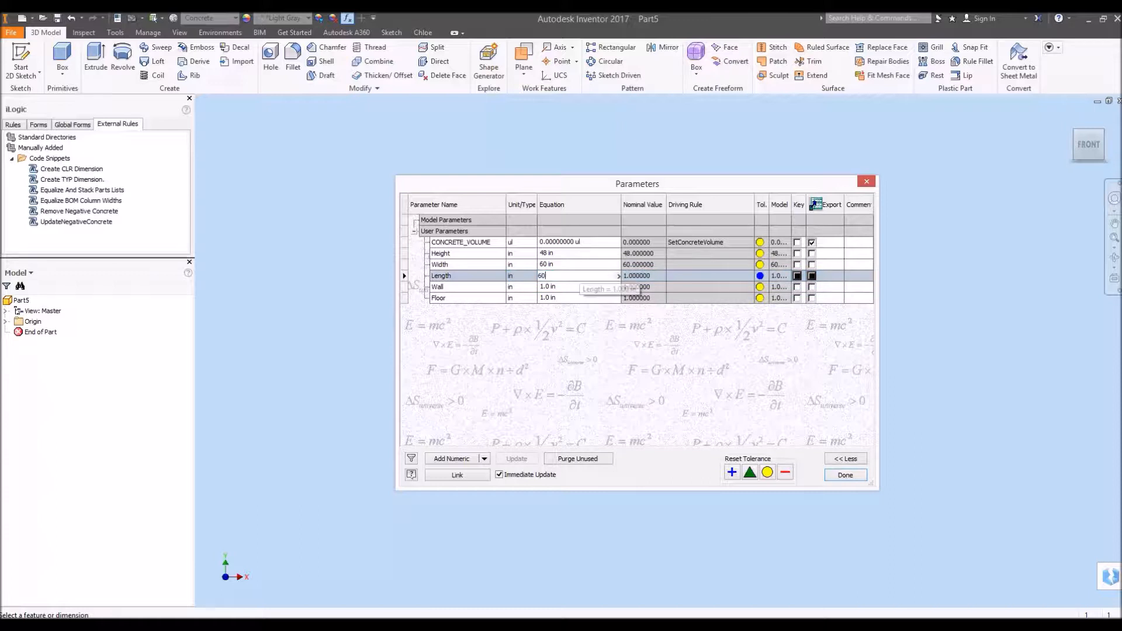
{"action": "key", "text": "Return"}
Set the Wall parameter to 6 in and the Floor parameter to 7 in, and finish editing the parameters.
{"action": "type", "text": "6"}
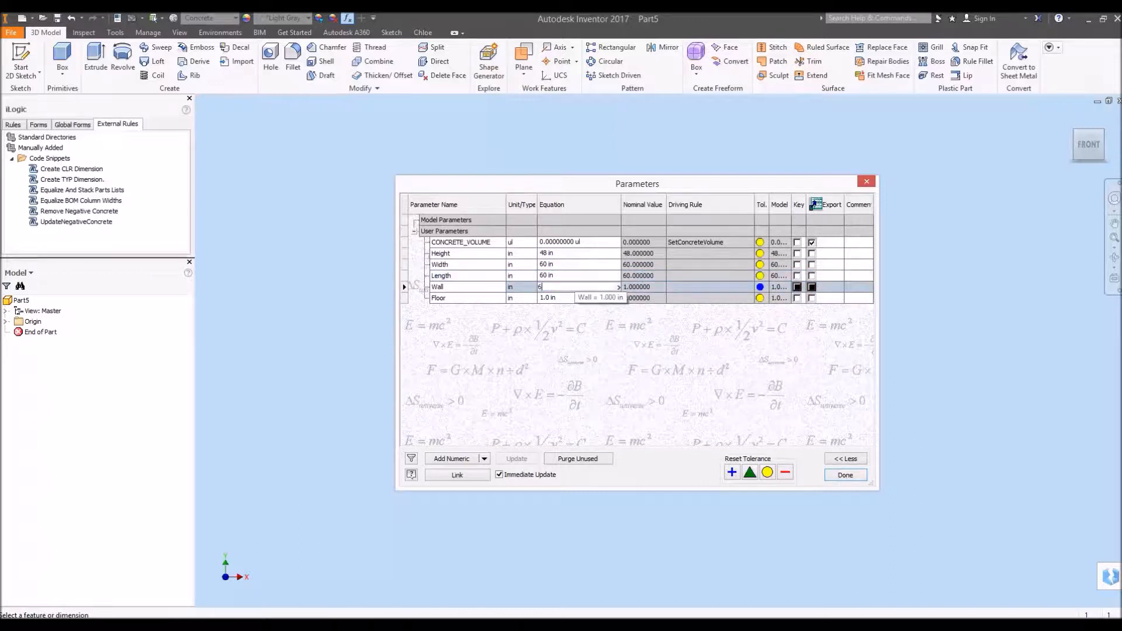
{"action": "key", "text": "Return"}
{"action": "type", "text": "7"}
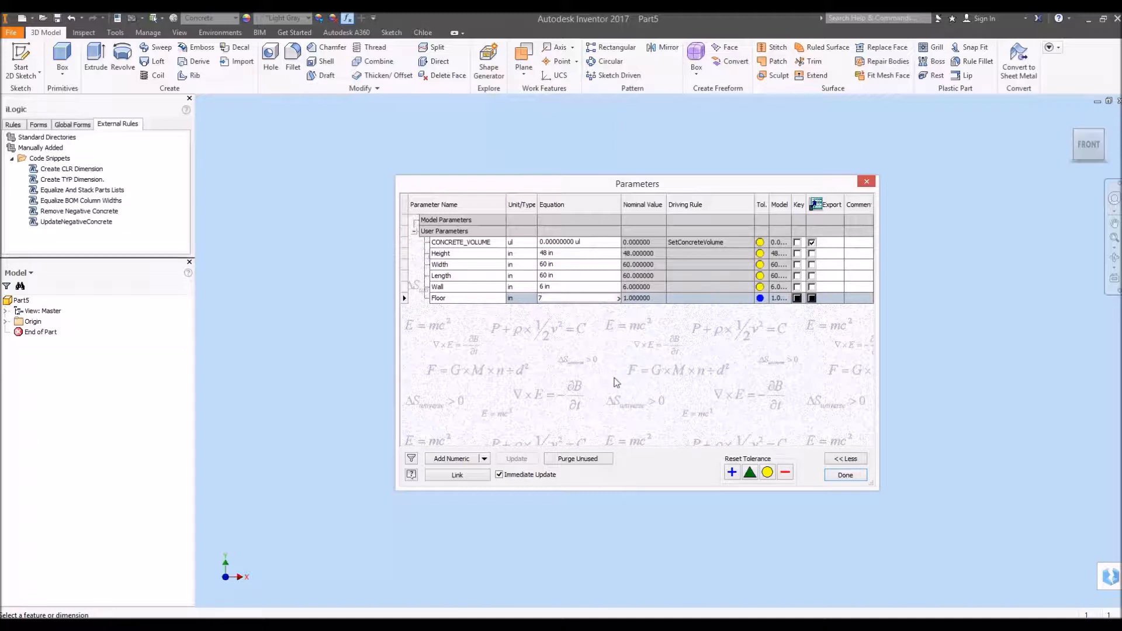
{"action": "key", "text": "Return"}
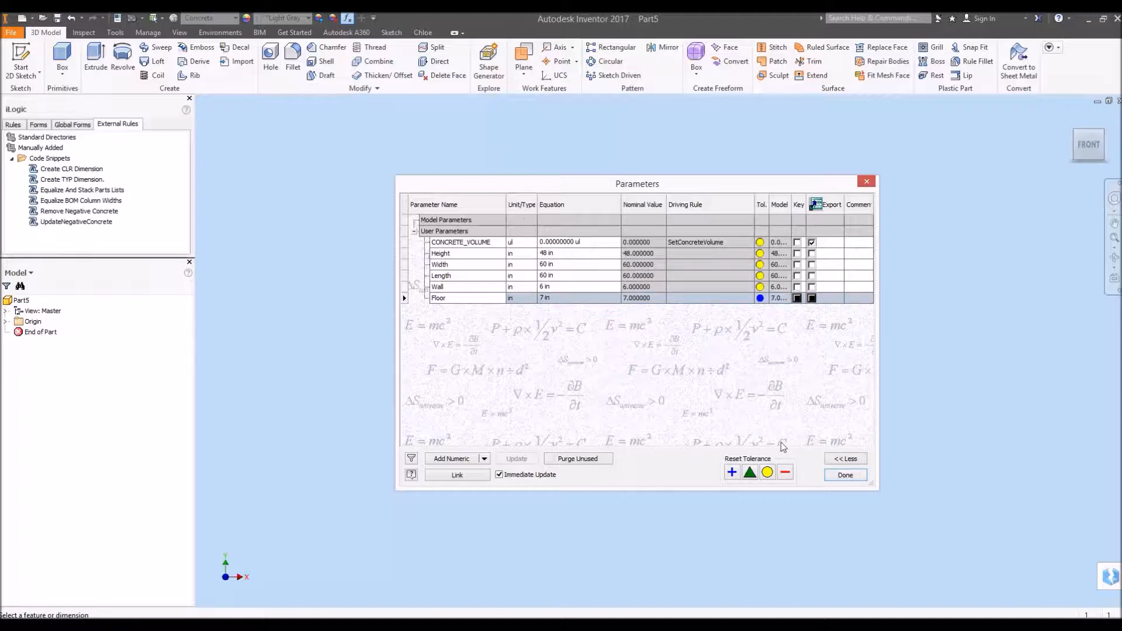
{"action": "left_click", "coordinate": [851, 476]}
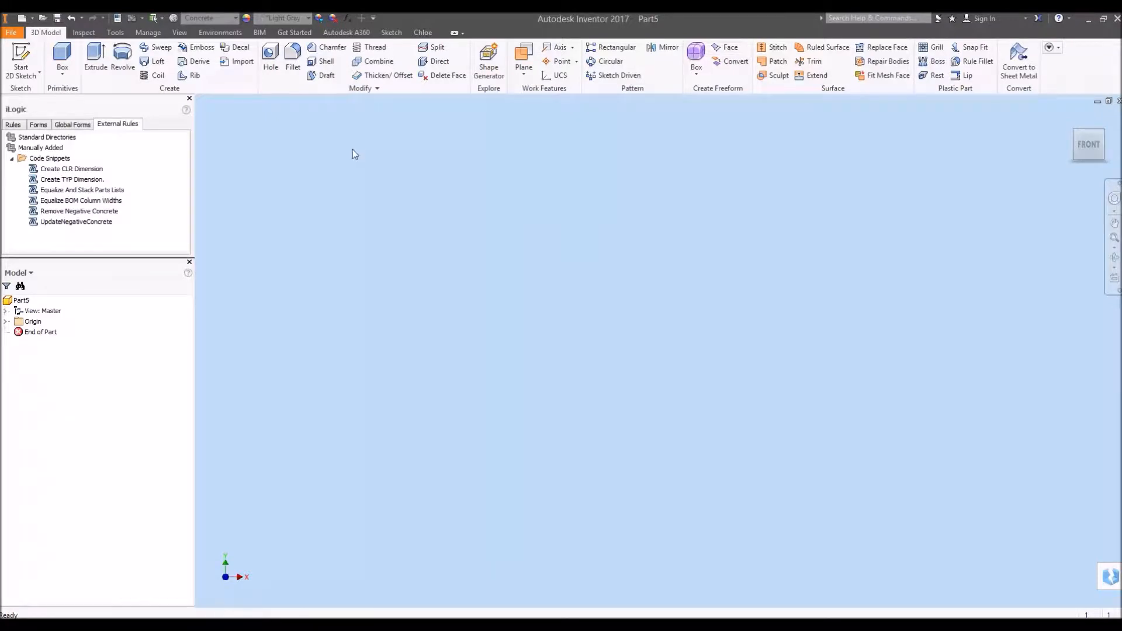
Create a Box primitive base on the XY plane, centred on the origin, sized Length+2*Wall horizontally by Width+2*Wall vertically.
{"action": "left_click", "coordinate": [62, 57]}
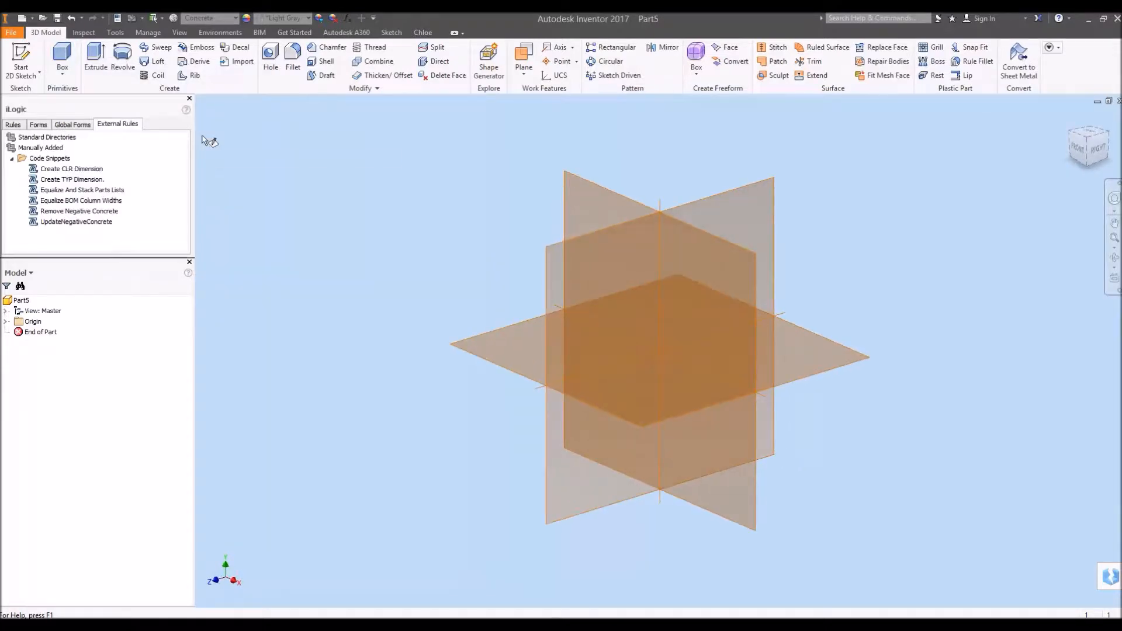
{"action": "left_click", "coordinate": [631, 199]}
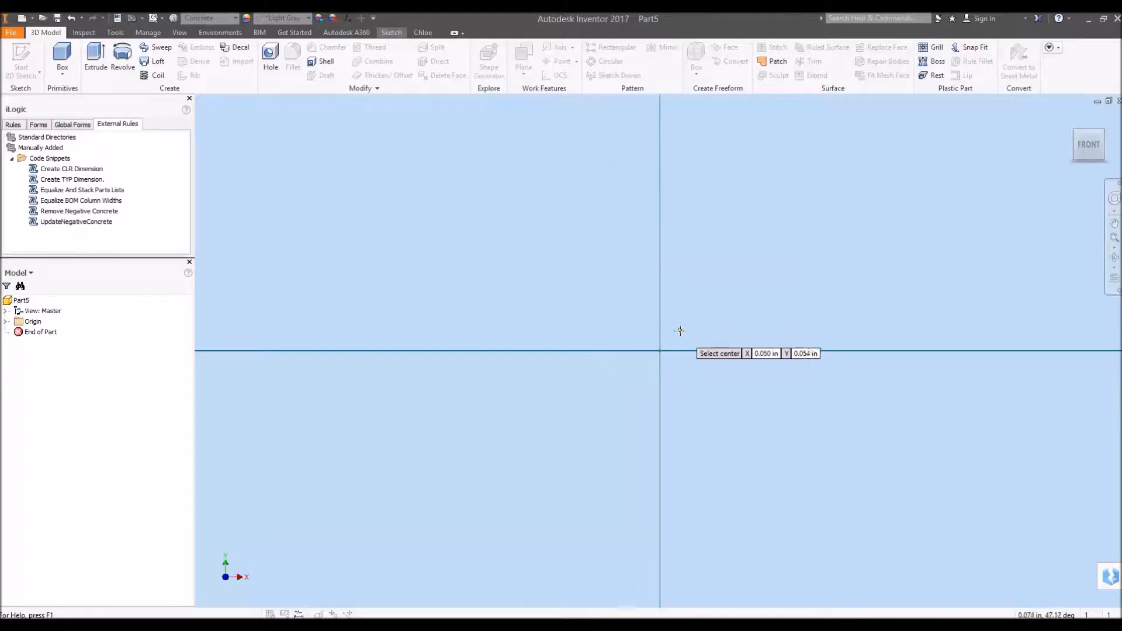
{"action": "left_click", "coordinate": [659, 350]}
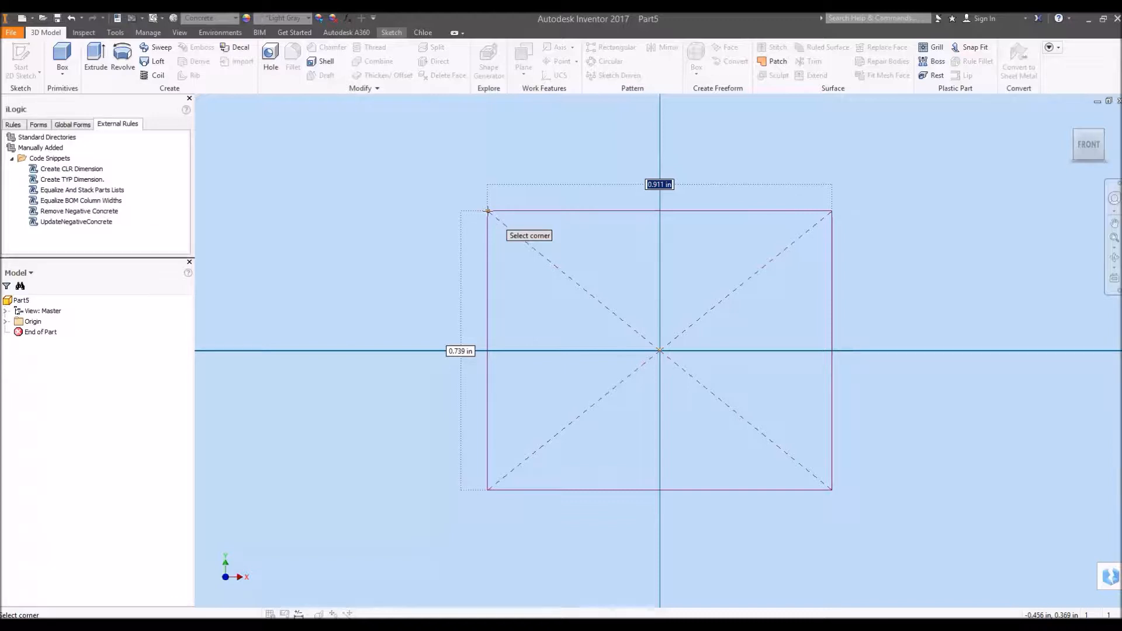
{"action": "type", "text": "Length+2*Wall"}
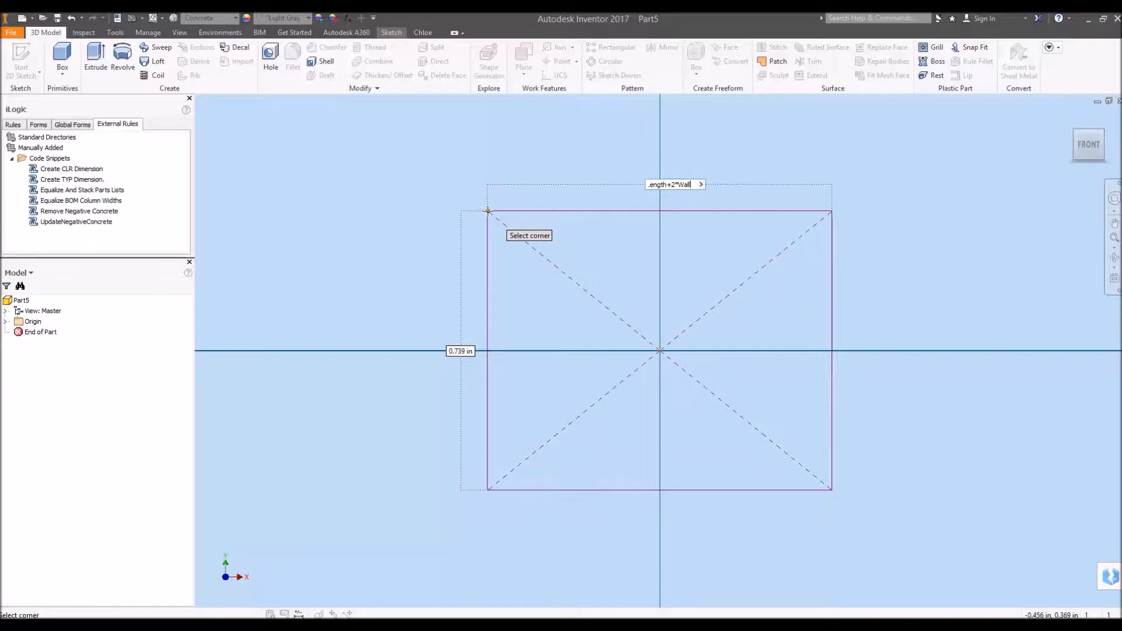
{"action": "key", "text": "Tab"}
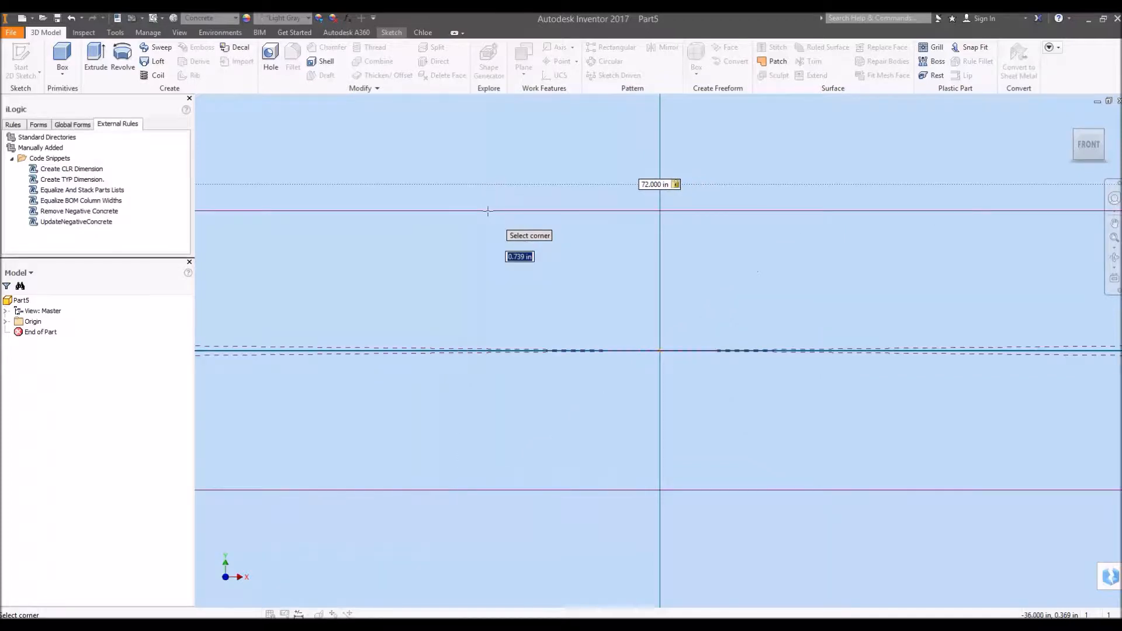
{"action": "scroll", "coordinate": [539, 281], "scroll_direction": "up", "scroll_amount": 5}
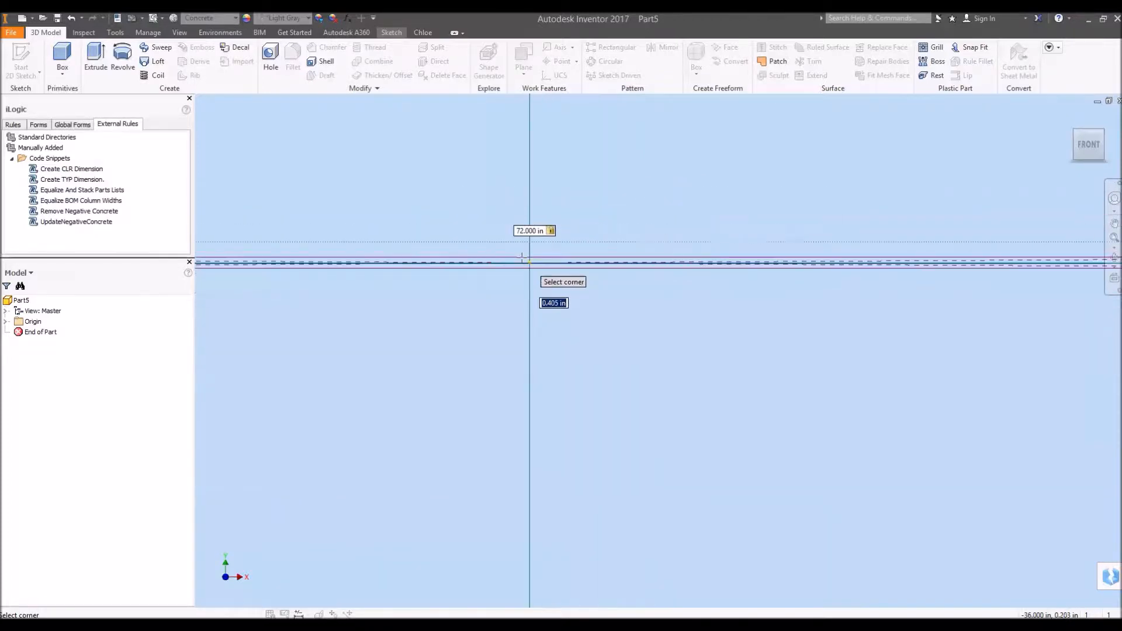
{"action": "scroll", "coordinate": [555, 193], "scroll_direction": "down", "scroll_amount": 4}
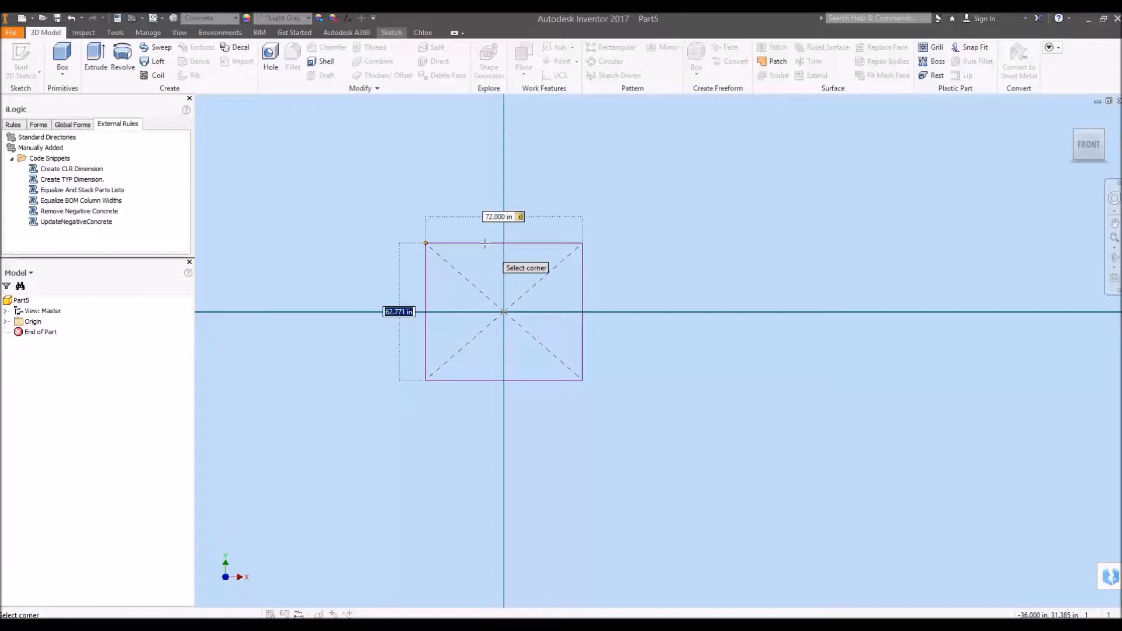
{"action": "type", "text": "Width+2\"Wall"}
{"action": "key", "text": "Return"}
Extrude the box's rectangular base by a distance of Height+Floor to form a solid block.
{"action": "key", "text": "e"}
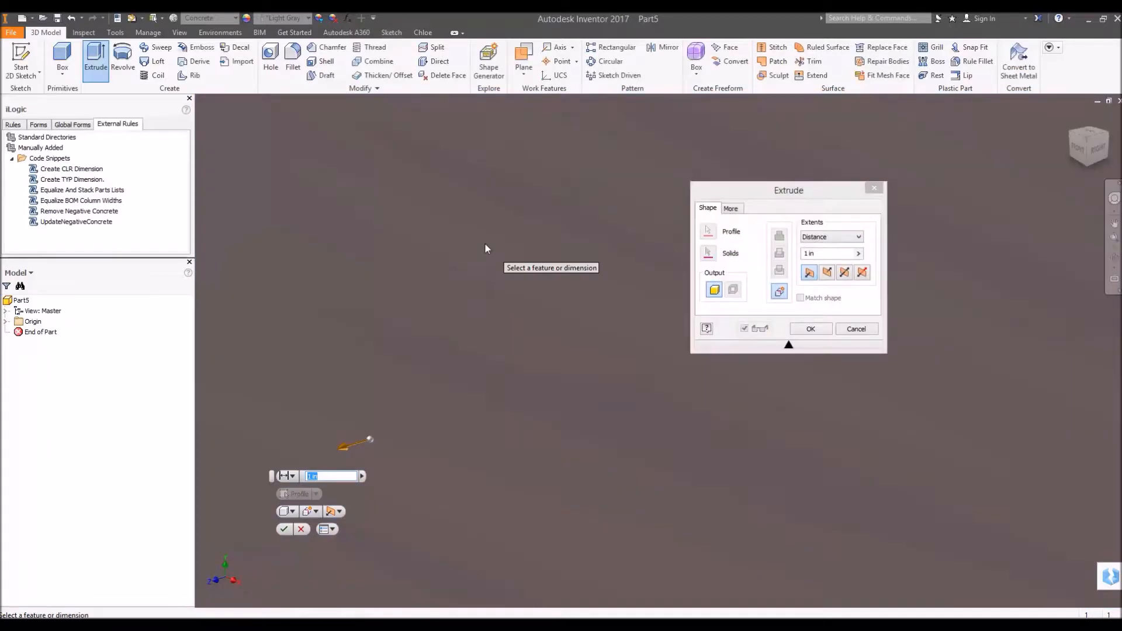
{"action": "scroll", "coordinate": [485, 270], "scroll_direction": "down", "scroll_amount": 5}
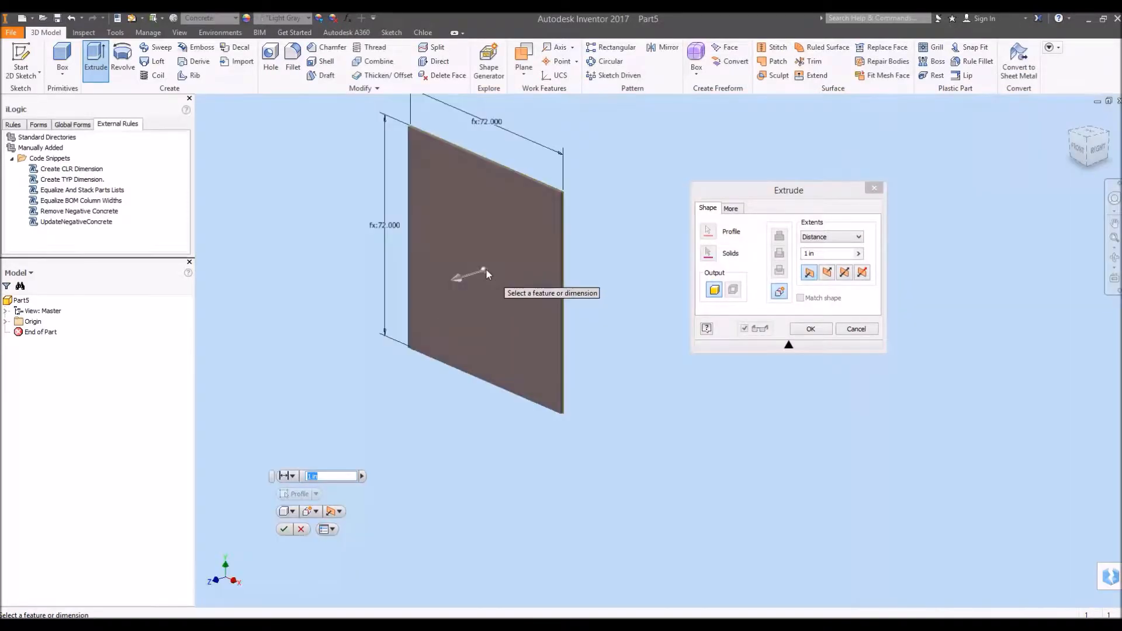
{"action": "middle_click_drag", "start_coordinate": [491, 235], "coordinate": [542, 318]}
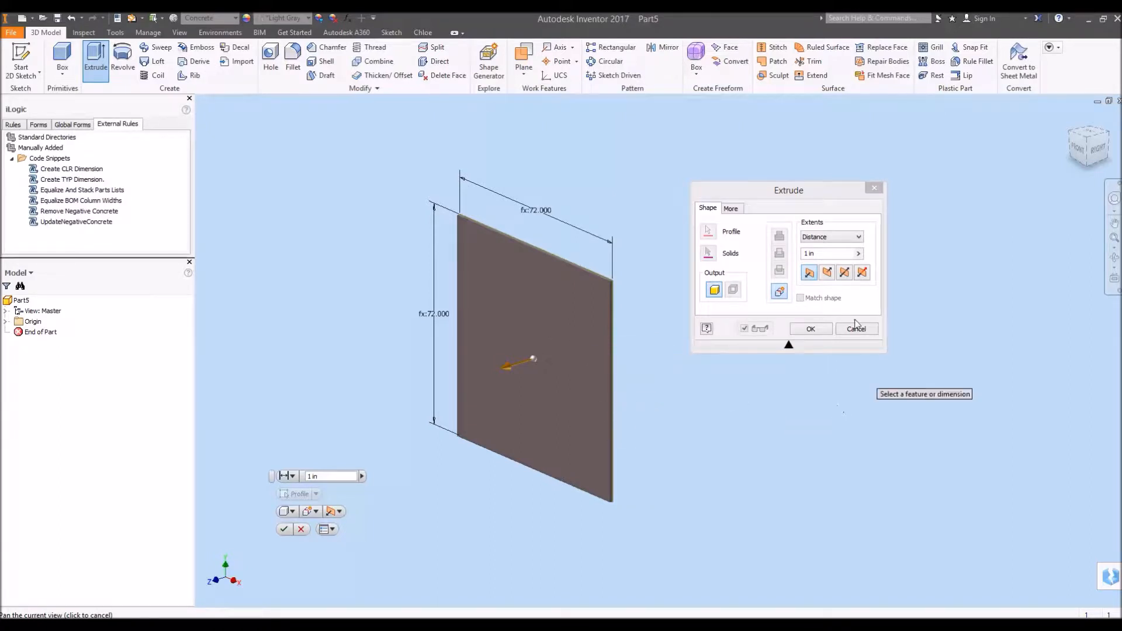
{"action": "left_click", "coordinate": [831, 253]}
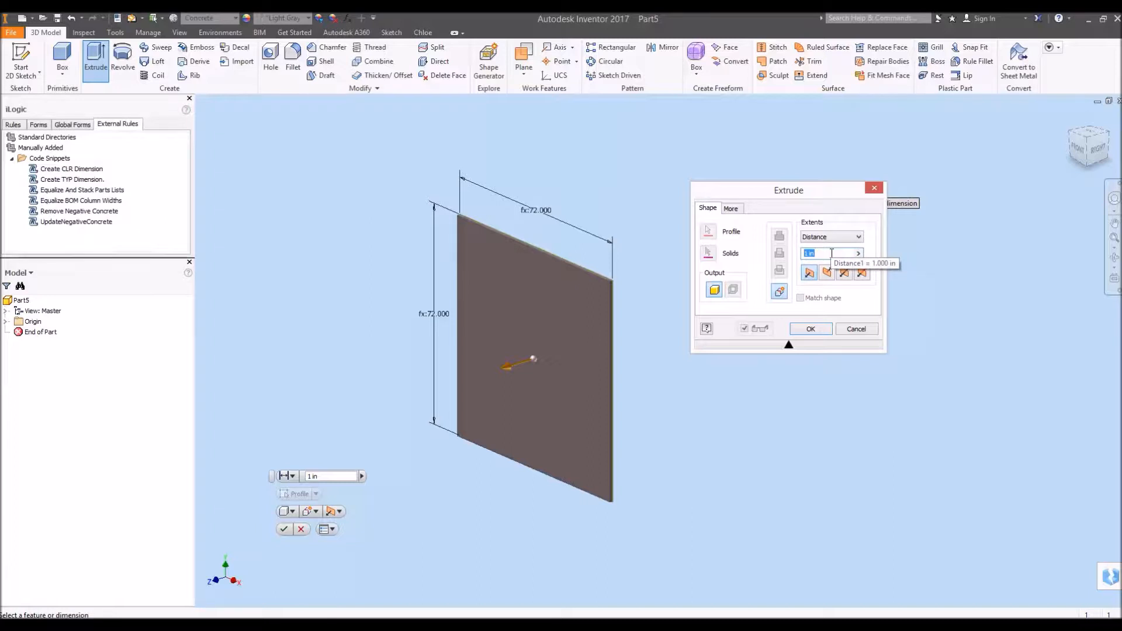
{"action": "type", "text": "Heig"}
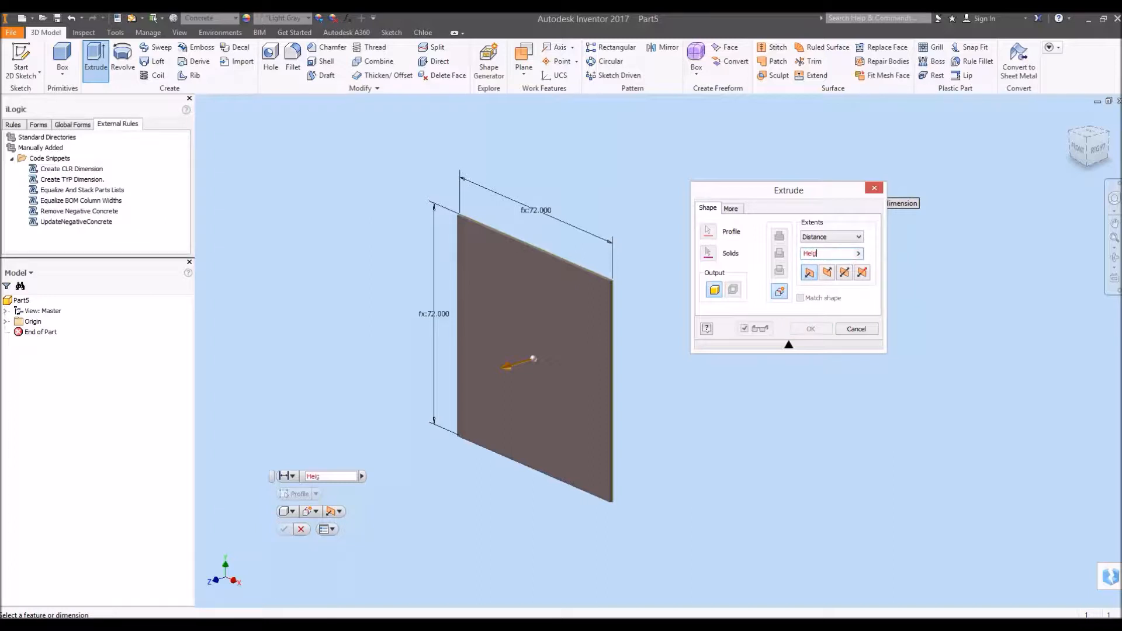
{"action": "type", "text": "ht+Flo"}
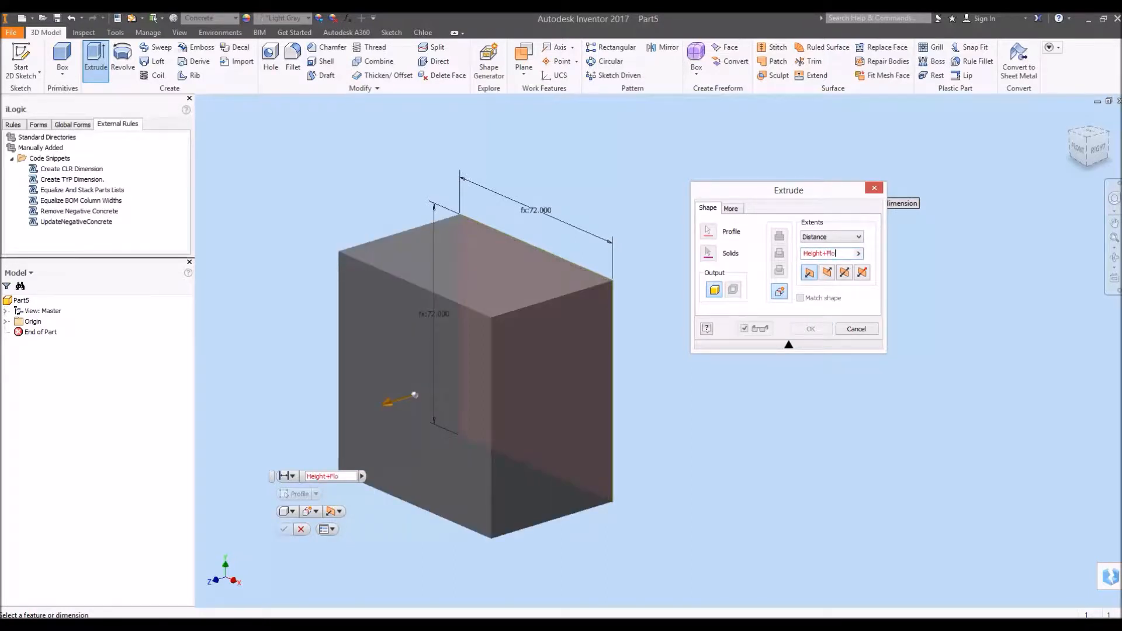
{"action": "type", "text": "or"}
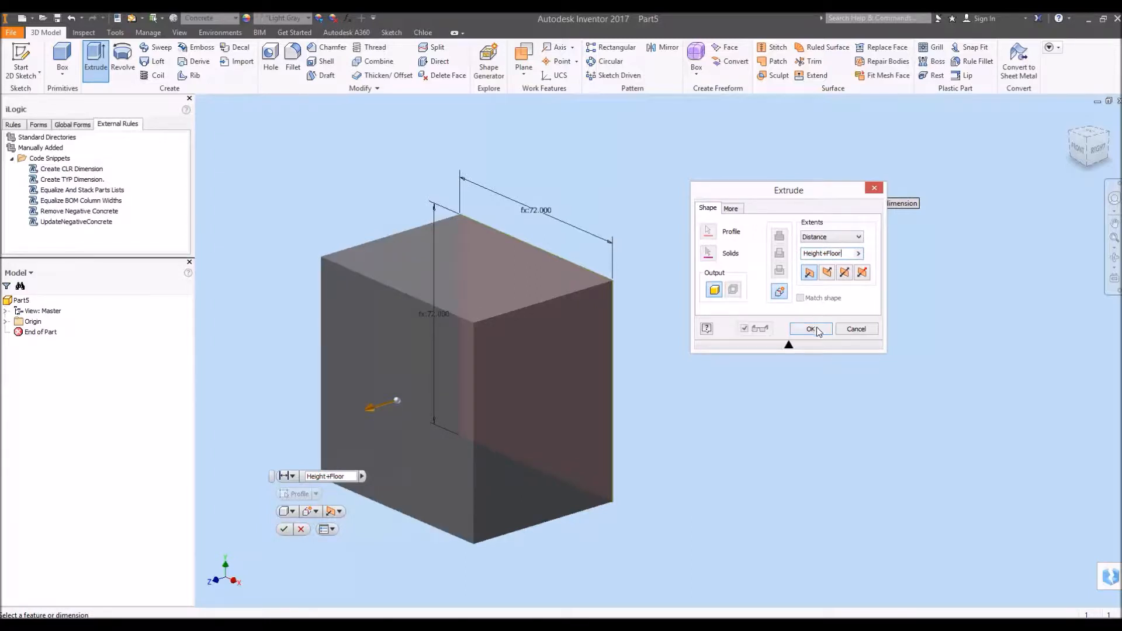
{"action": "mouse_move", "coordinate": [629, 440]}
{"action": "middle_mouse_down", "text": "shift"}
{"action": "mouse_move", "coordinate": [692, 405]}
{"action": "mouse_move", "coordinate": [664, 328]}
{"action": "mouse_move", "coordinate": [636, 368]}
{"action": "mouse_move", "coordinate": [631, 341]}
{"action": "mouse_move", "coordinate": [618, 437]}
{"action": "middle_mouse_up", "text": "shift"}
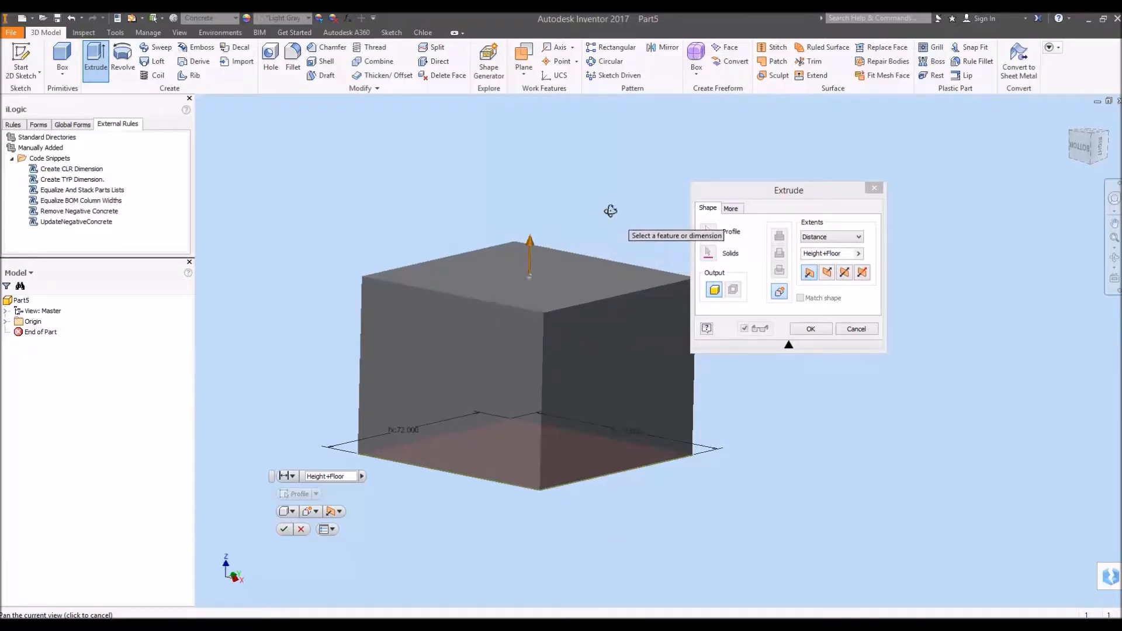
{"action": "left_click_drag", "start_coordinate": [603, 216], "coordinate": [596, 182]}
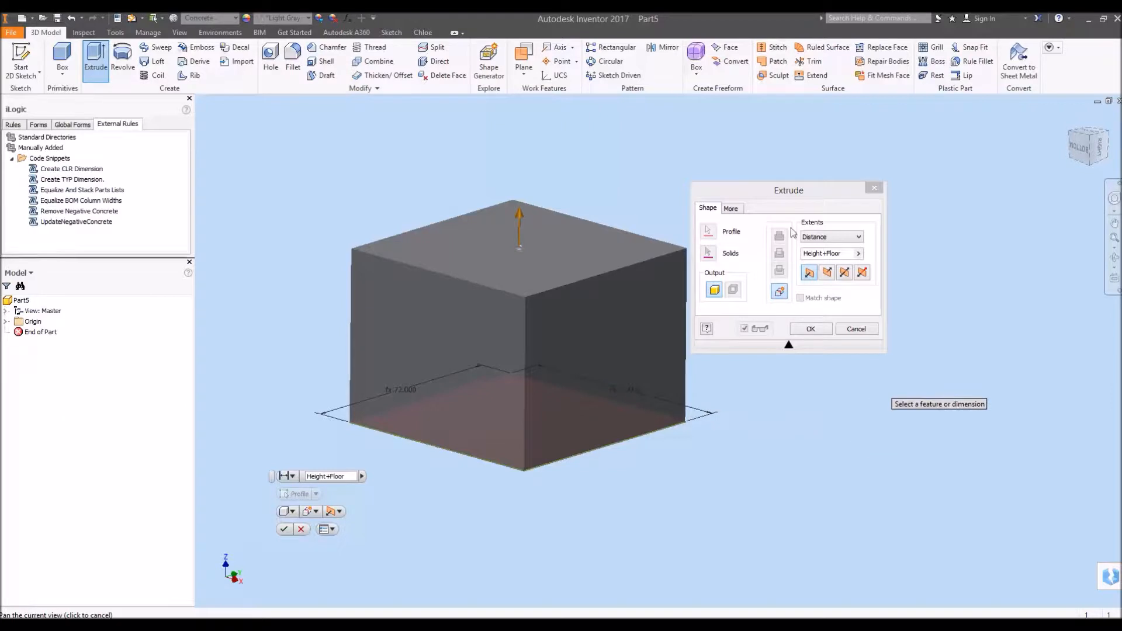
{"action": "left_click", "coordinate": [811, 329]}
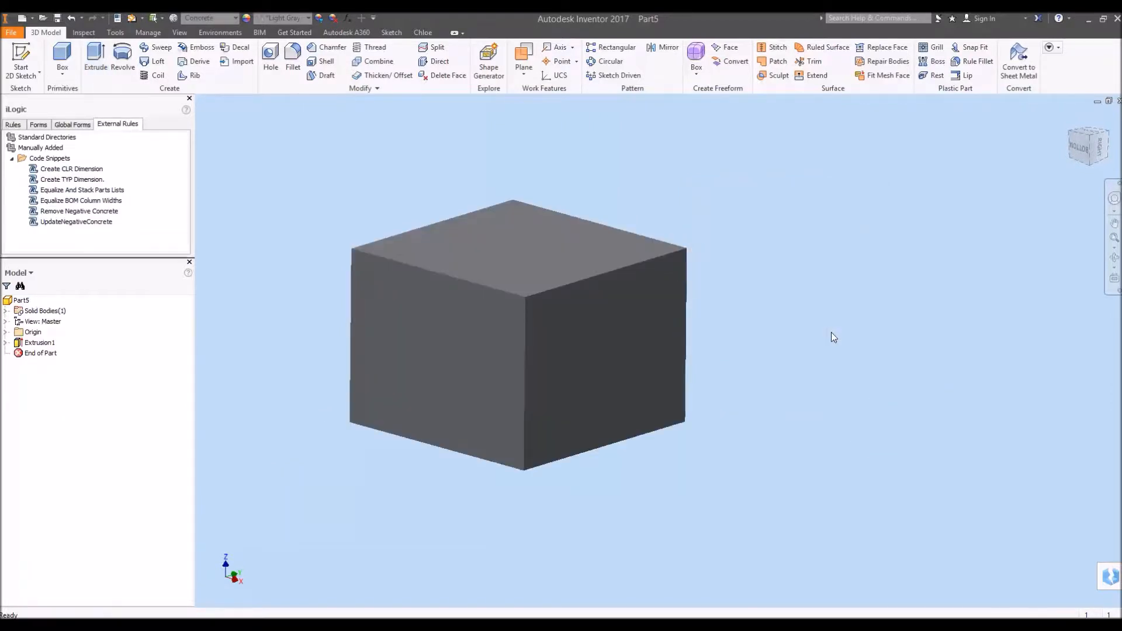
Start a new 2D sketch on the top face of the block.
{"action": "middle_click_drag", "start_coordinate": [756, 323], "coordinate": [766, 302], "text": "shift"}
{"action": "mouse_move", "coordinate": [811, 264]}
{"action": "middle_mouse_down", "text": "shift"}
{"action": "mouse_move", "coordinate": [826, 270]}
{"action": "mouse_move", "coordinate": [841, 245]}
{"action": "mouse_move", "coordinate": [843, 266]}
{"action": "mouse_move", "coordinate": [807, 255]}
{"action": "middle_mouse_up", "text": "shift"}
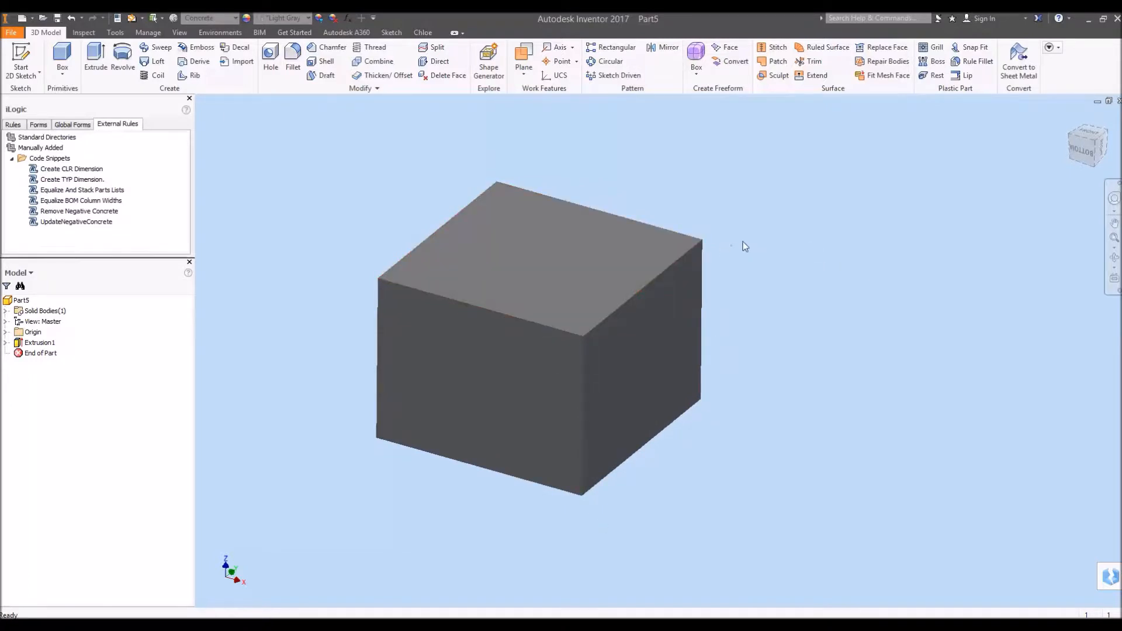
{"action": "right_click", "coordinate": [778, 188]}
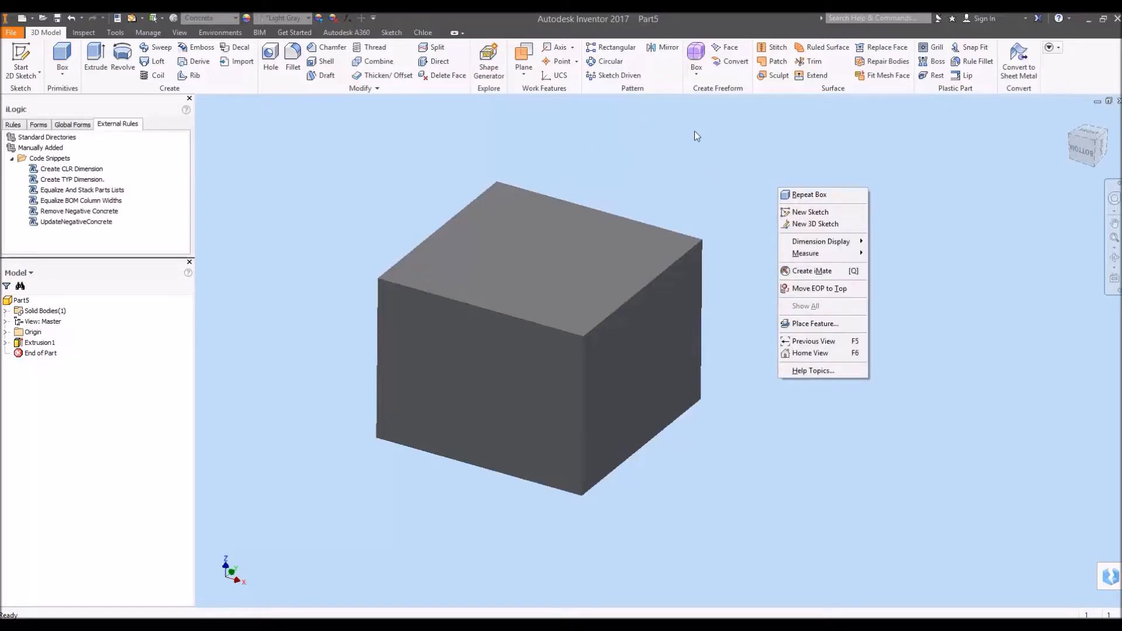
{"action": "left_click", "coordinate": [811, 214]}
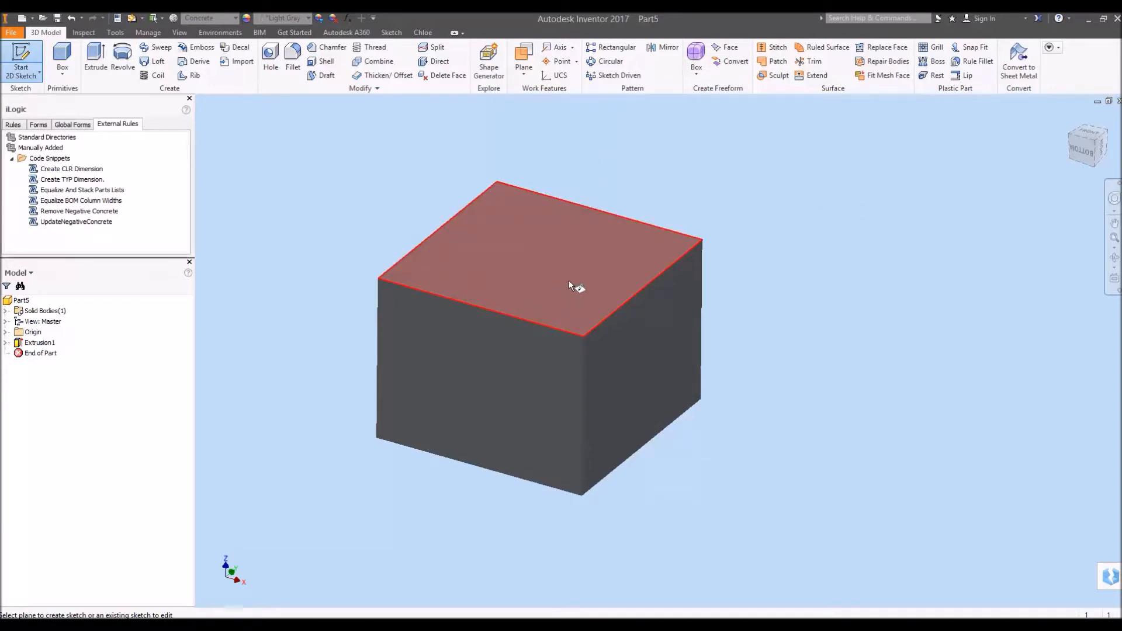
{"action": "left_click", "coordinate": [528, 277]}
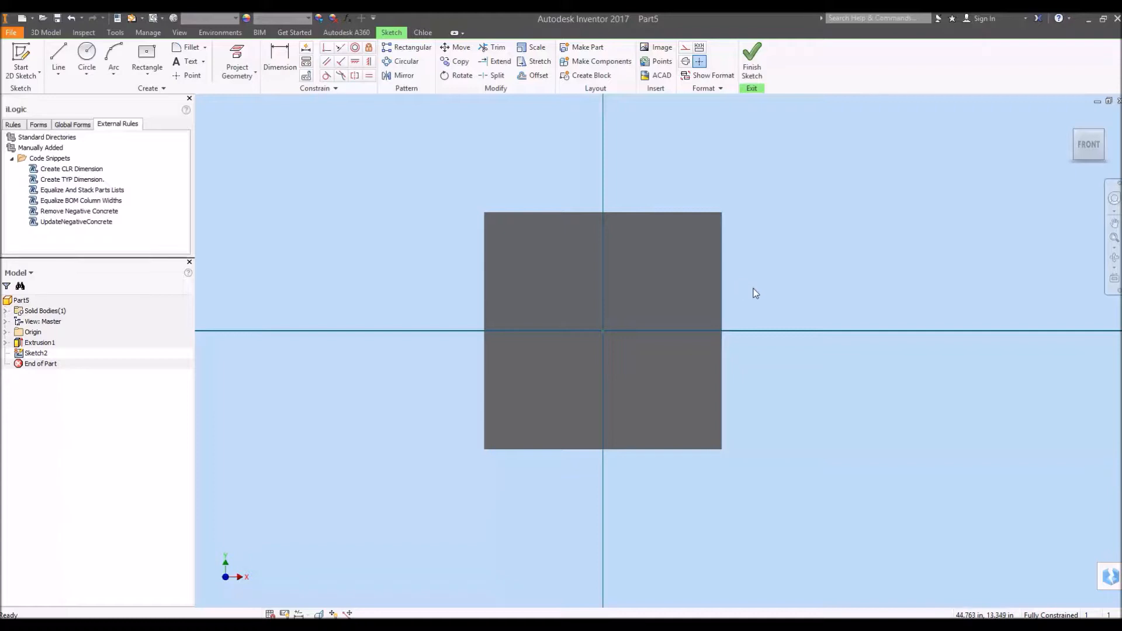
{"action": "mouse_move", "coordinate": [795, 305]}
{"action": "middle_mouse_down"}
{"action": "mouse_move", "coordinate": [727, 263]}
{"action": "mouse_move", "coordinate": [749, 313]}
{"action": "middle_mouse_up"}
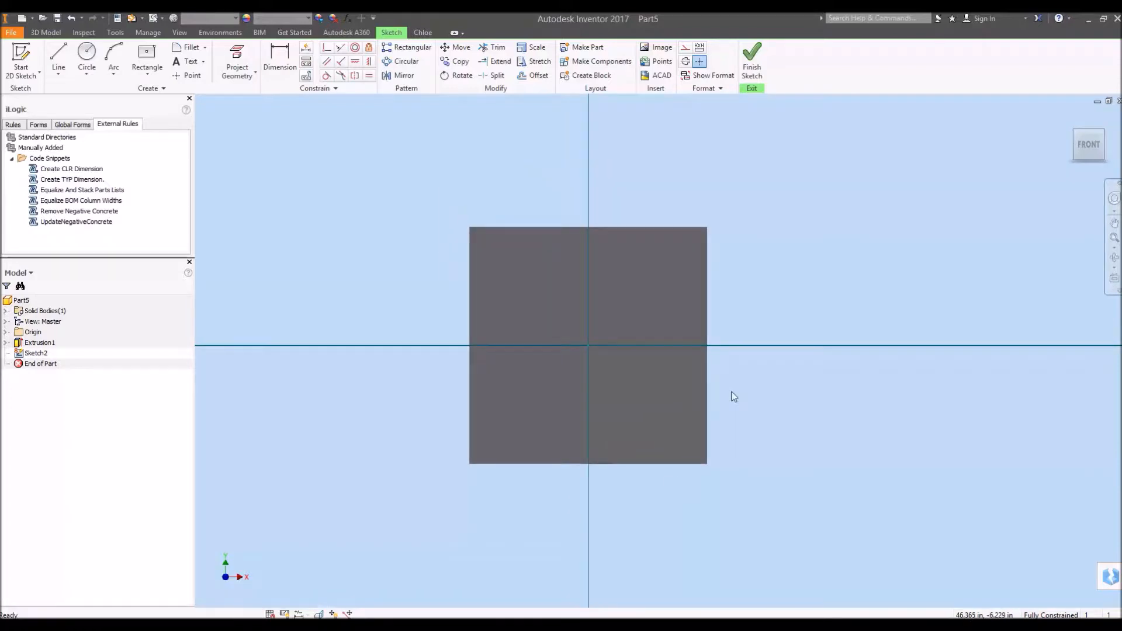
Enable Autoproject edges for sketch creation and edit in the application's sketch options, and apply the change.
{"action": "left_click", "coordinate": [12, 32]}
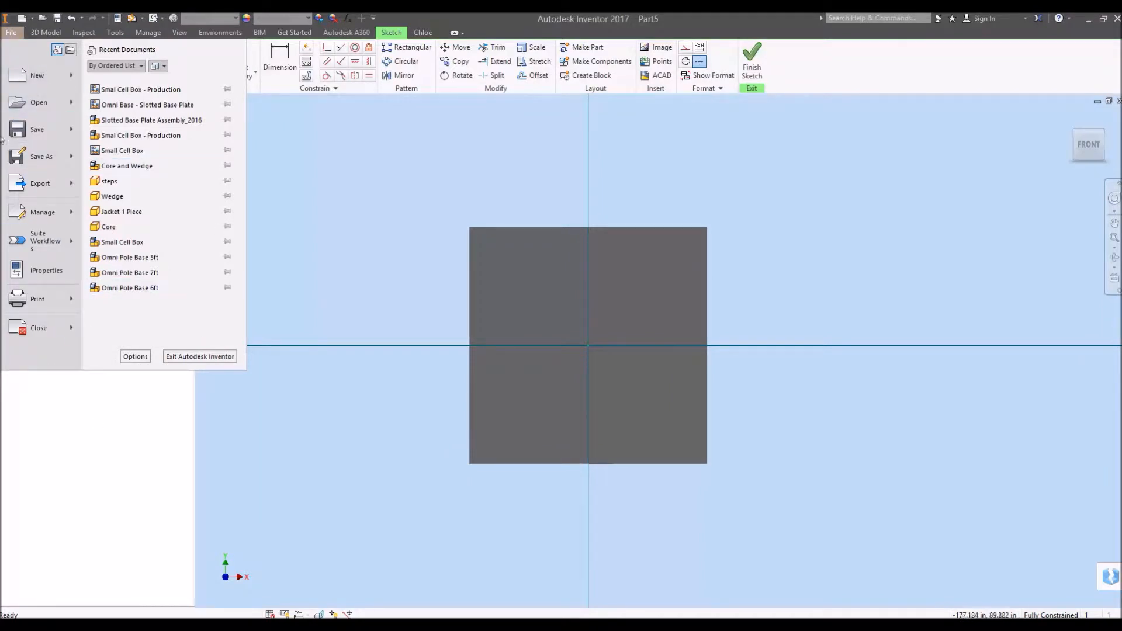
{"action": "left_click", "coordinate": [135, 398]}
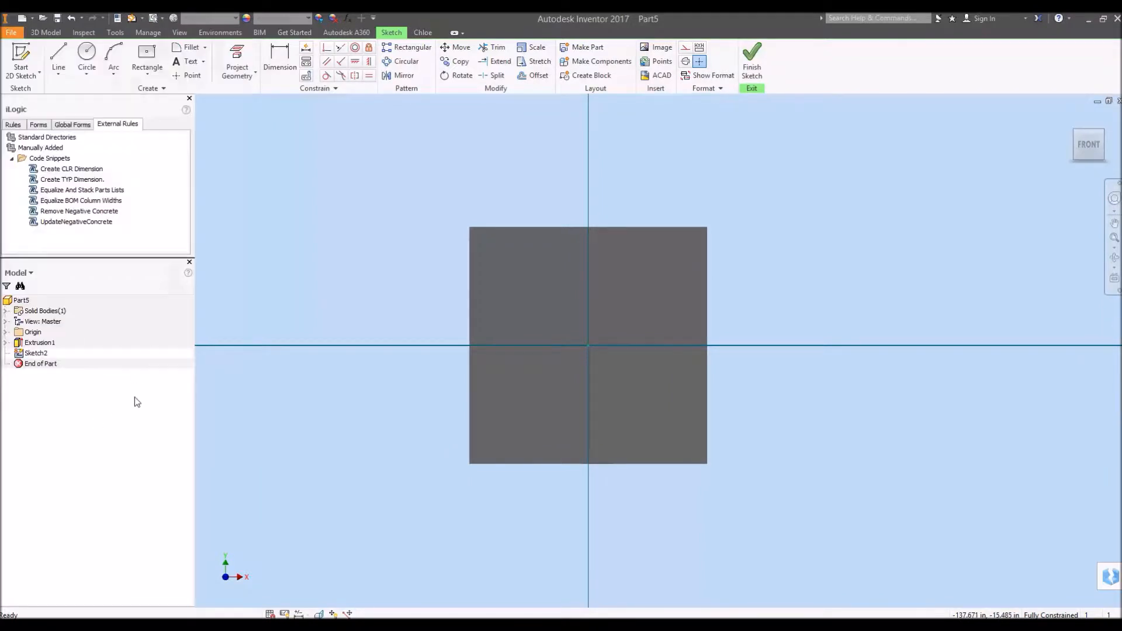
{"action": "left_click", "coordinate": [115, 33]}
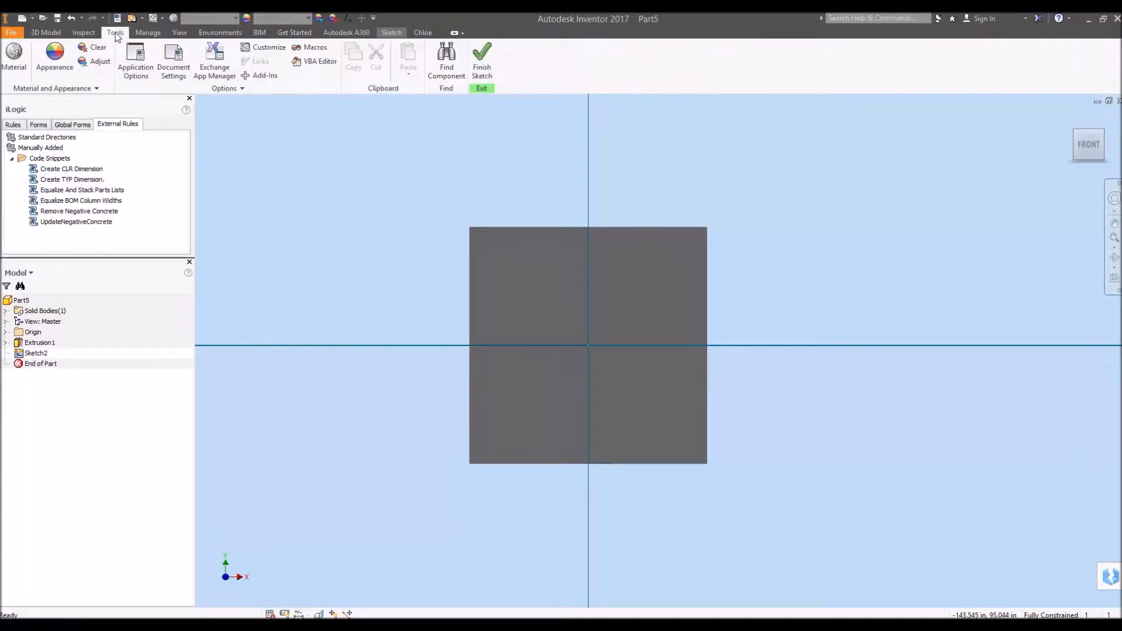
{"action": "left_click", "coordinate": [151, 64]}
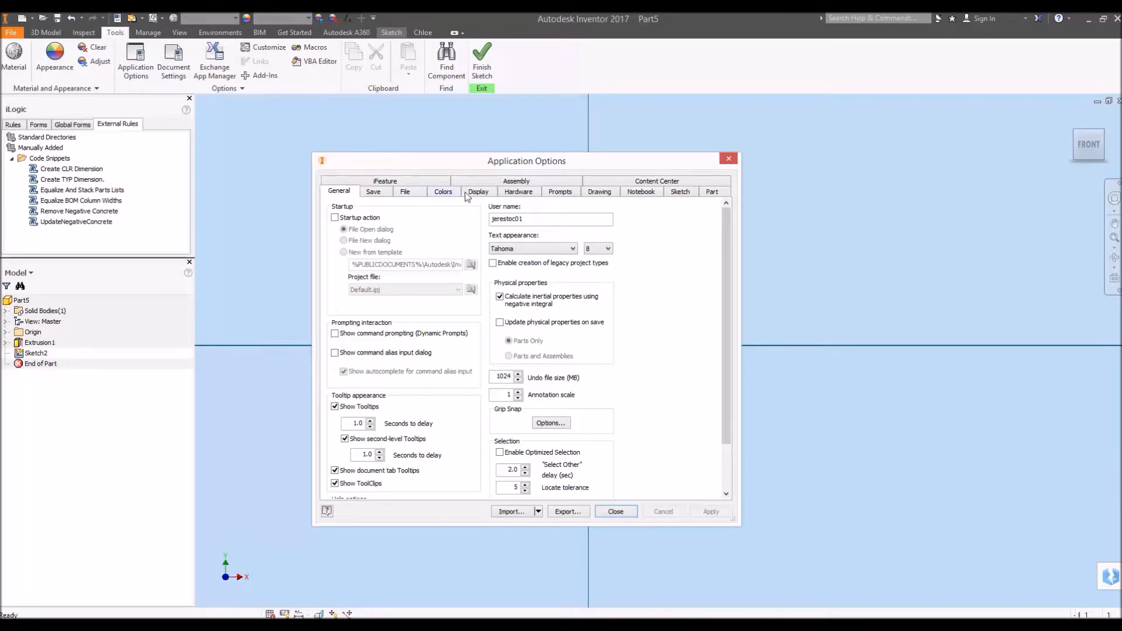
{"action": "left_click", "coordinate": [680, 191]}
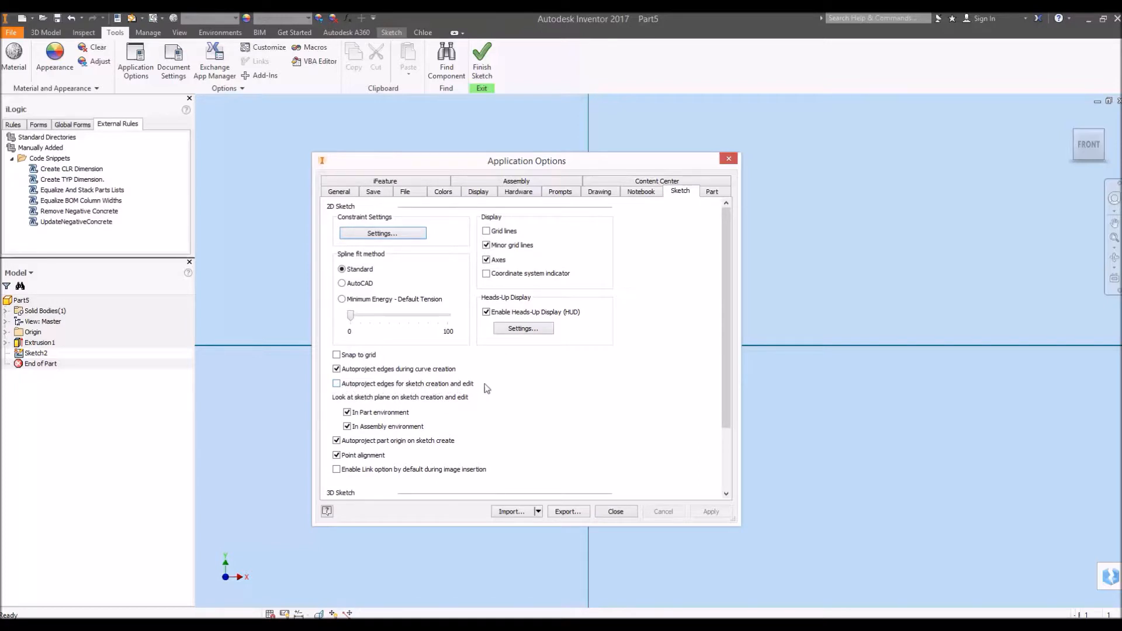
{"action": "left_click", "coordinate": [337, 384]}
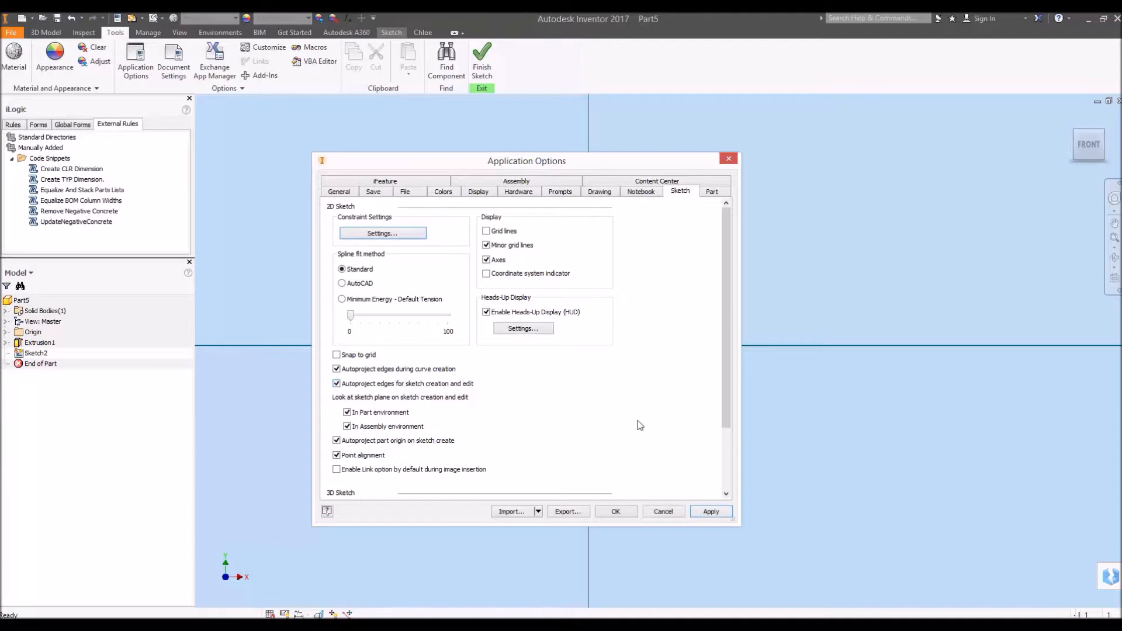
{"action": "left_click", "coordinate": [712, 512]}
{"action": "left_click", "coordinate": [631, 512]}
{"action": "middle_click_drag", "start_coordinate": [646, 519], "coordinate": [619, 482]}
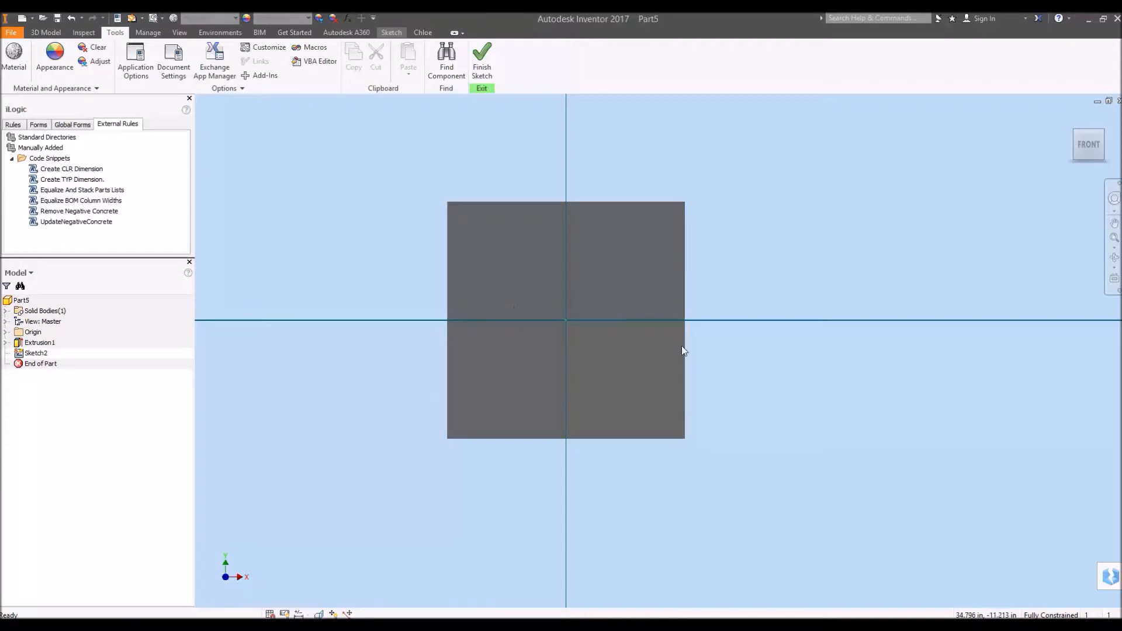
{"action": "left_click_drag", "start_coordinate": [707, 345], "coordinate": [739, 332]}
{"action": "middle_click_drag", "start_coordinate": [623, 339], "coordinate": [618, 360]}
{"action": "right_click", "coordinate": [618, 359]}
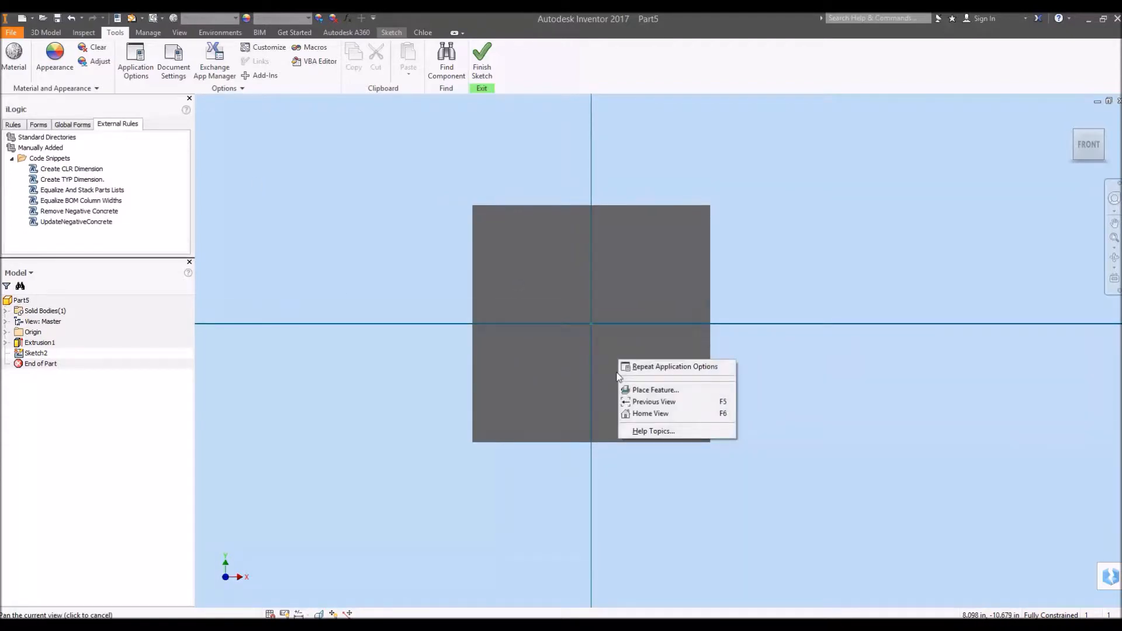
{"action": "mouse_move", "coordinate": [766, 317]}
{"action": "middle_mouse_down"}
{"action": "mouse_move", "coordinate": [656, 377]}
{"action": "mouse_move", "coordinate": [567, 375]}
{"action": "middle_mouse_up"}
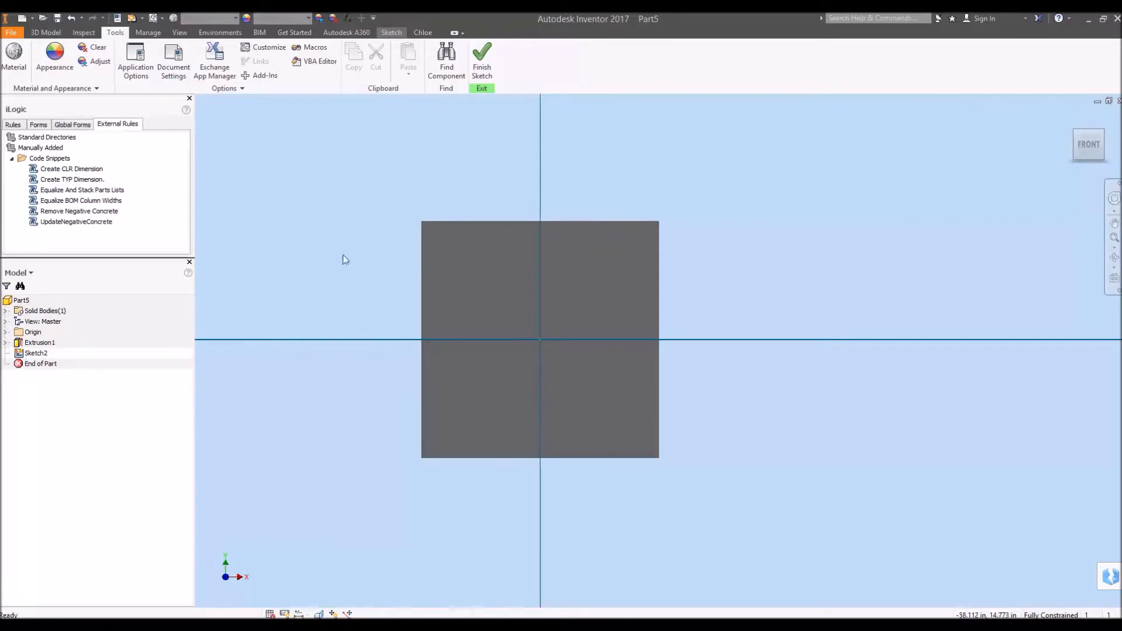
{"action": "middle_click_drag", "start_coordinate": [496, 251], "coordinate": [563, 261]}
Finish the empty sketch on the block's top face and delete it from the part.
{"action": "right_click", "coordinate": [419, 270]}
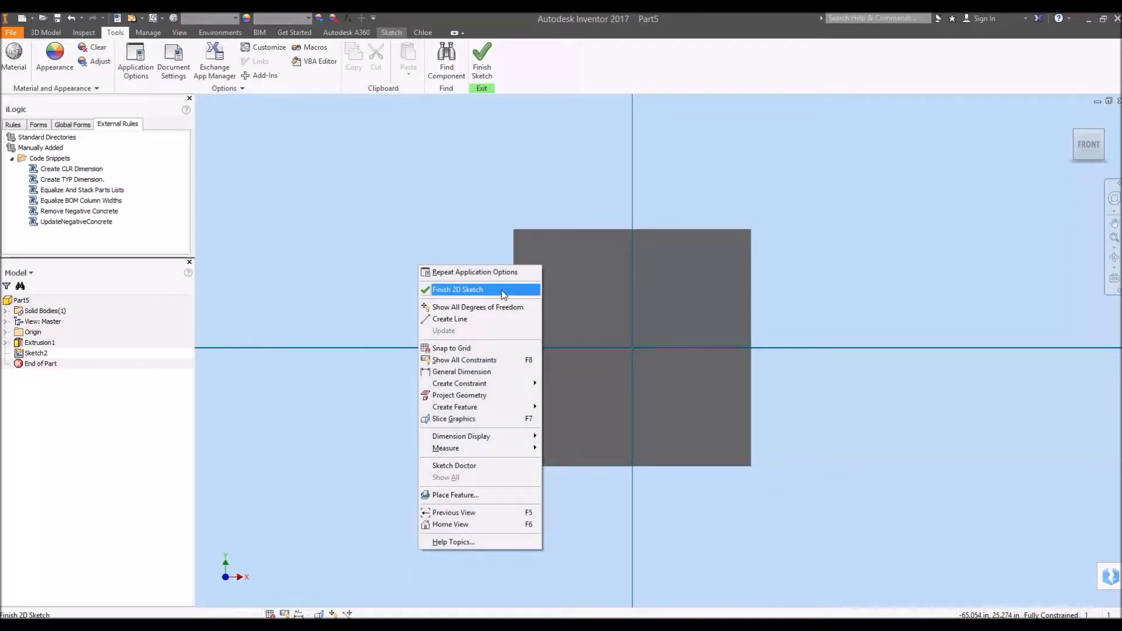
{"action": "left_click", "coordinate": [468, 290]}
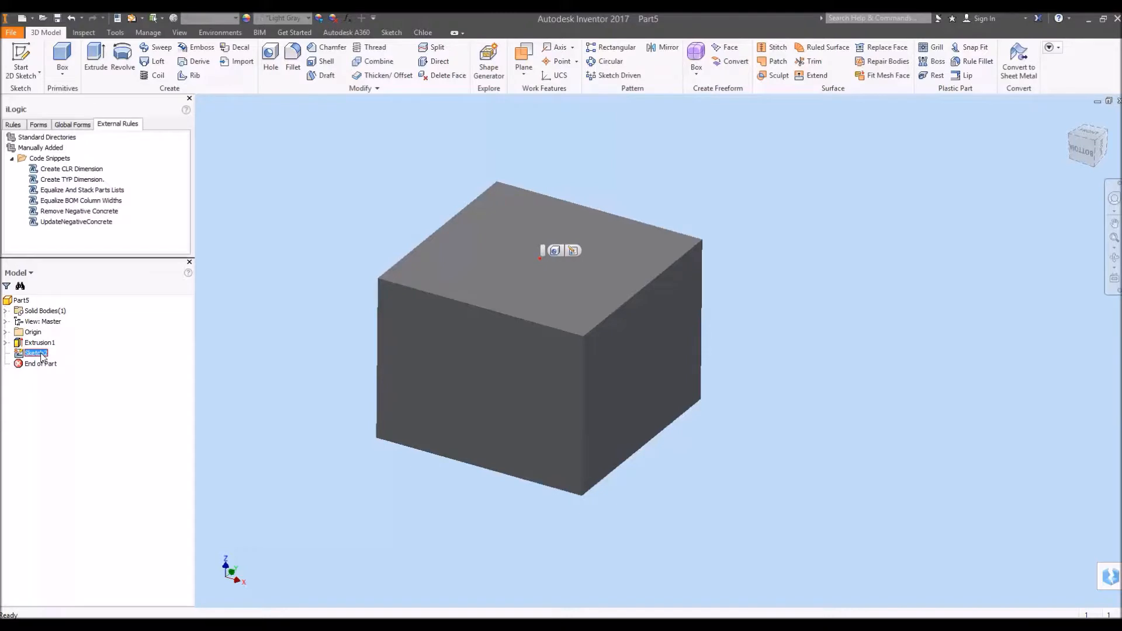
{"action": "right_click", "coordinate": [43, 356]}
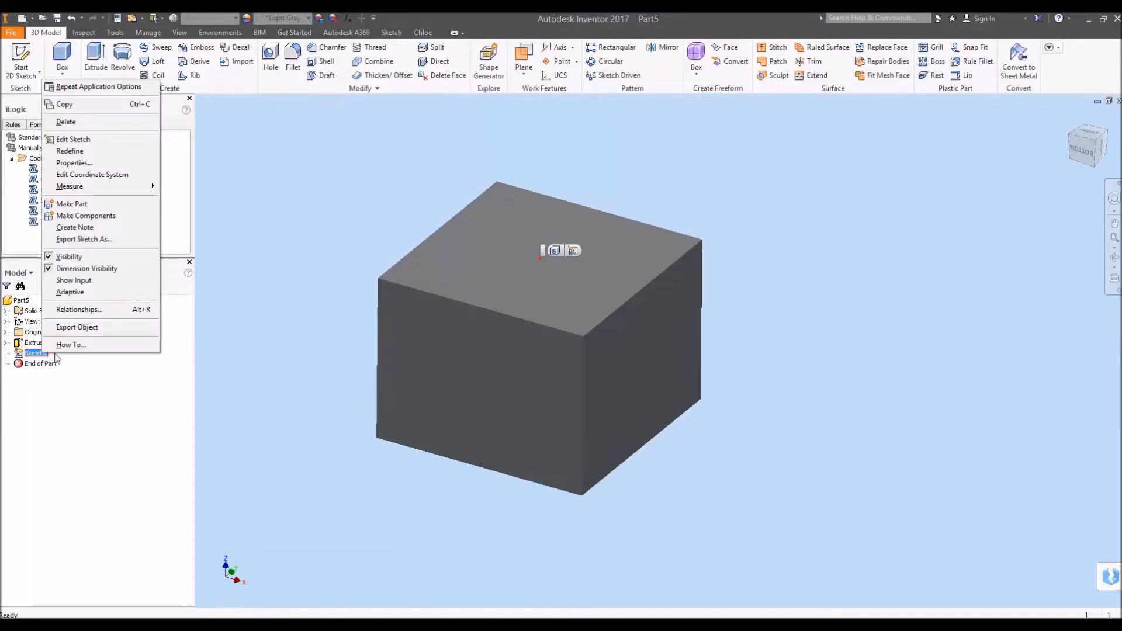
{"action": "left_click", "coordinate": [59, 121]}
Create a fresh 2D sketch on the block's top face so its outer edges are projected automatically.
{"action": "middle_click_drag", "start_coordinate": [306, 182], "coordinate": [429, 195]}
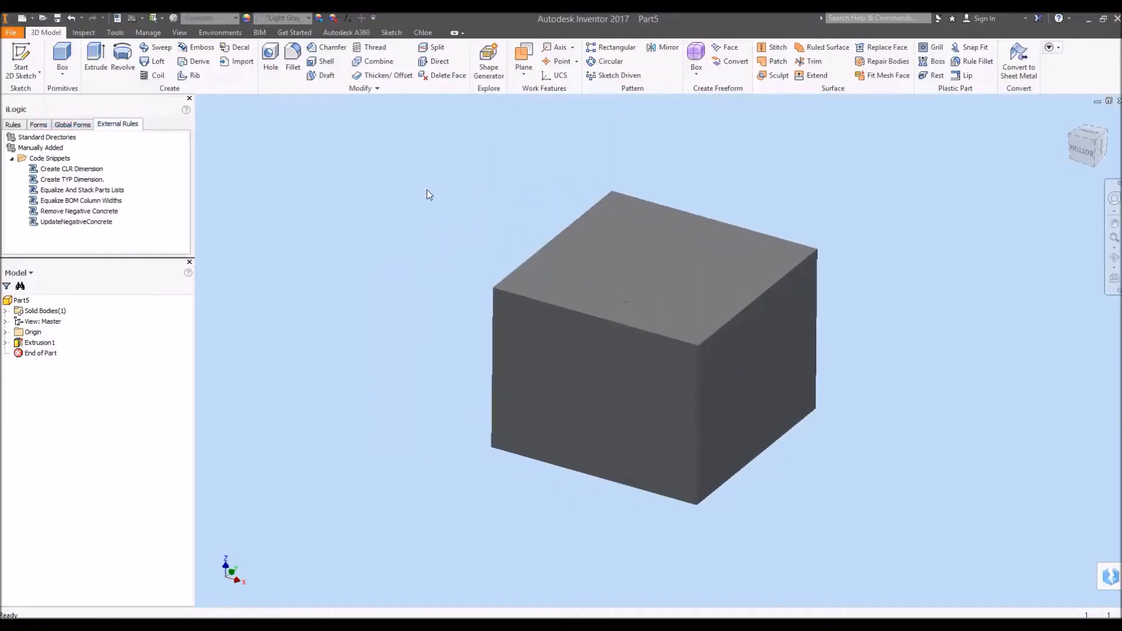
{"action": "right_click", "coordinate": [489, 214]}
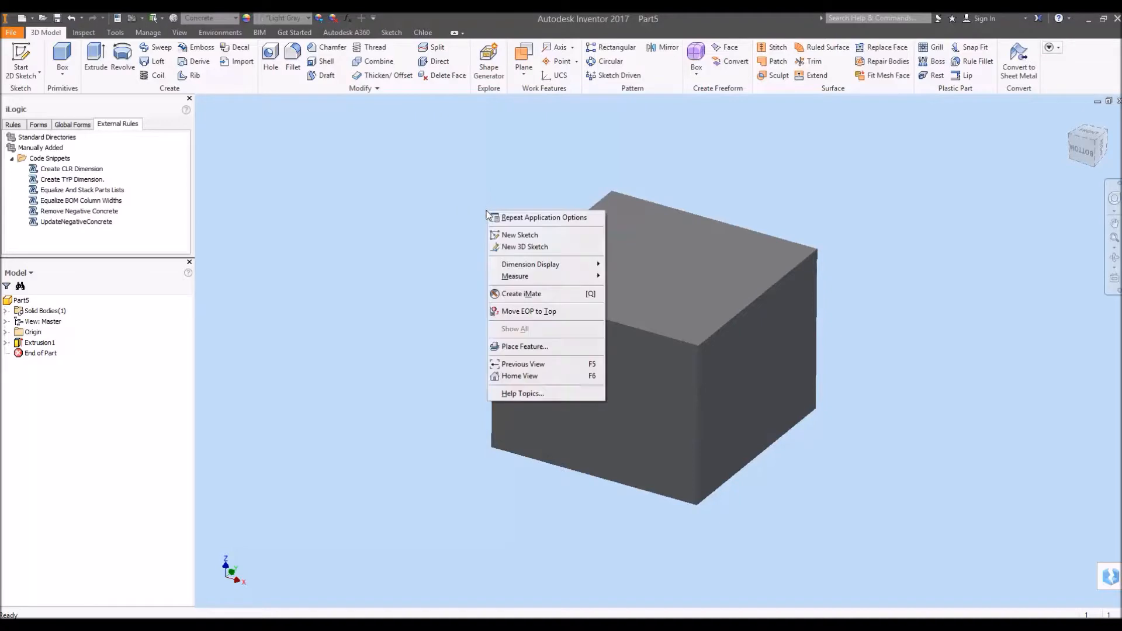
{"action": "left_click", "coordinate": [514, 231]}
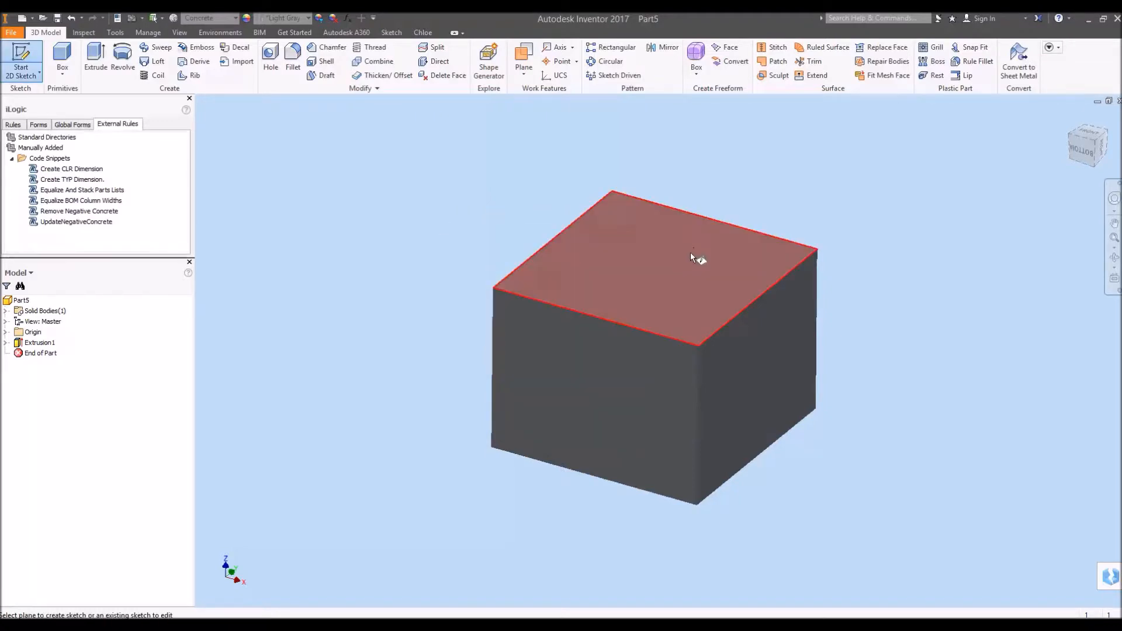
{"action": "left_click", "coordinate": [682, 283]}
{"action": "scroll", "coordinate": [910, 348], "scroll_direction": "down", "scroll_amount": 1}
{"action": "middle_click_drag", "start_coordinate": [911, 349], "coordinate": [882, 346]}
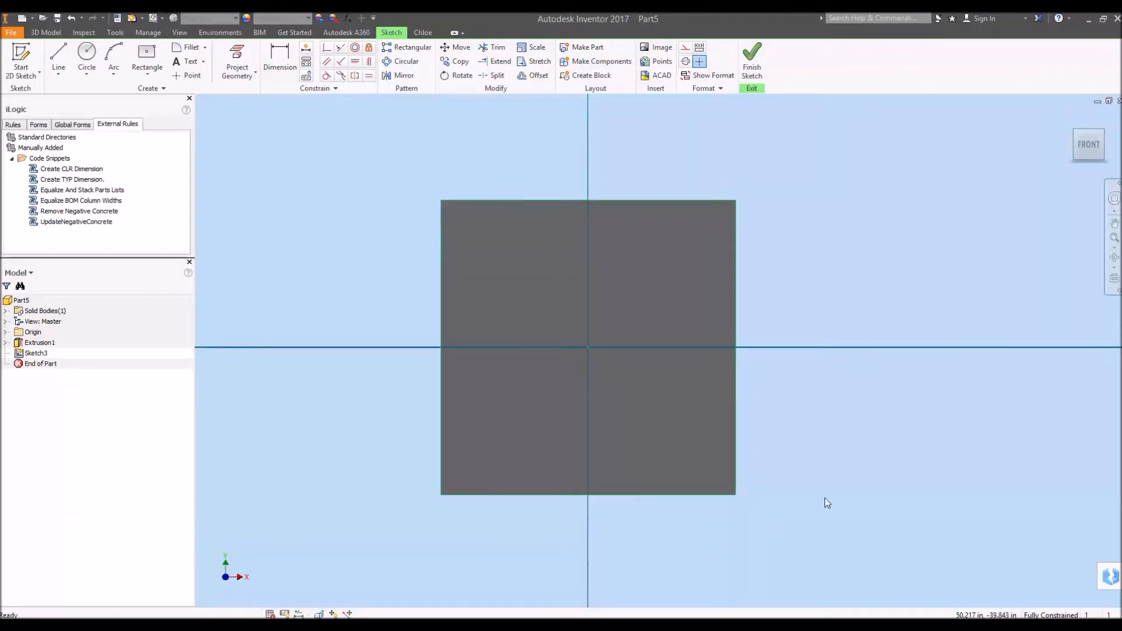
{"action": "middle_click_drag", "start_coordinate": [692, 145], "coordinate": [683, 131]}
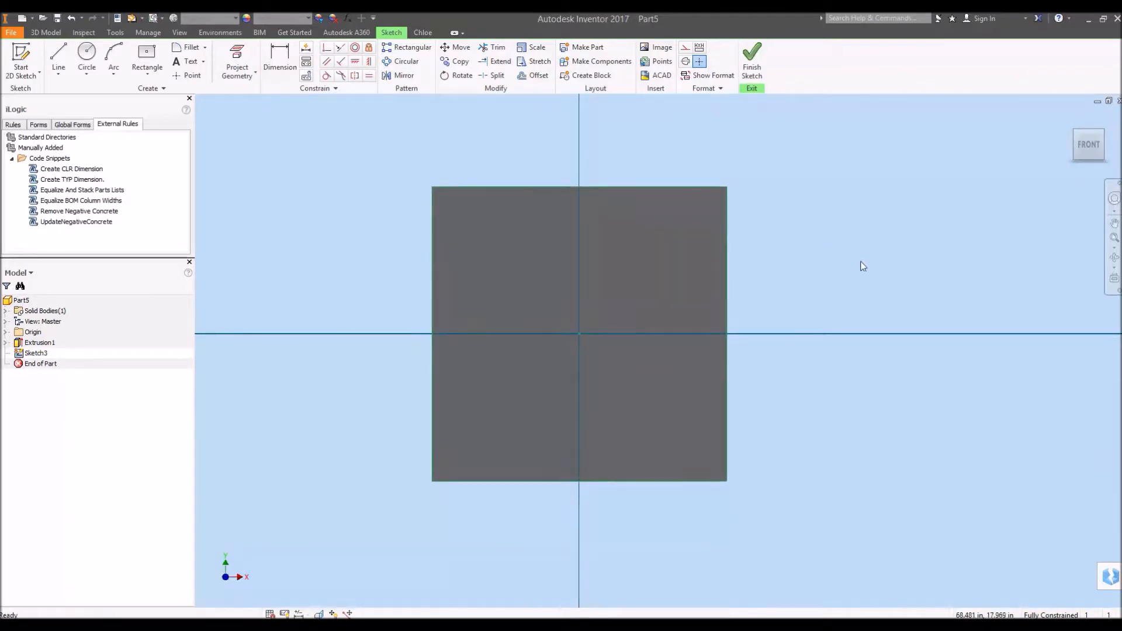
{"action": "middle_click_drag", "start_coordinate": [862, 271], "coordinate": [839, 275]}
{"action": "mouse_move", "coordinate": [569, 256]}
{"action": "middle_mouse_down"}
{"action": "mouse_move", "coordinate": [512, 231]}
{"action": "mouse_move", "coordinate": [544, 261]}
{"action": "middle_mouse_up"}
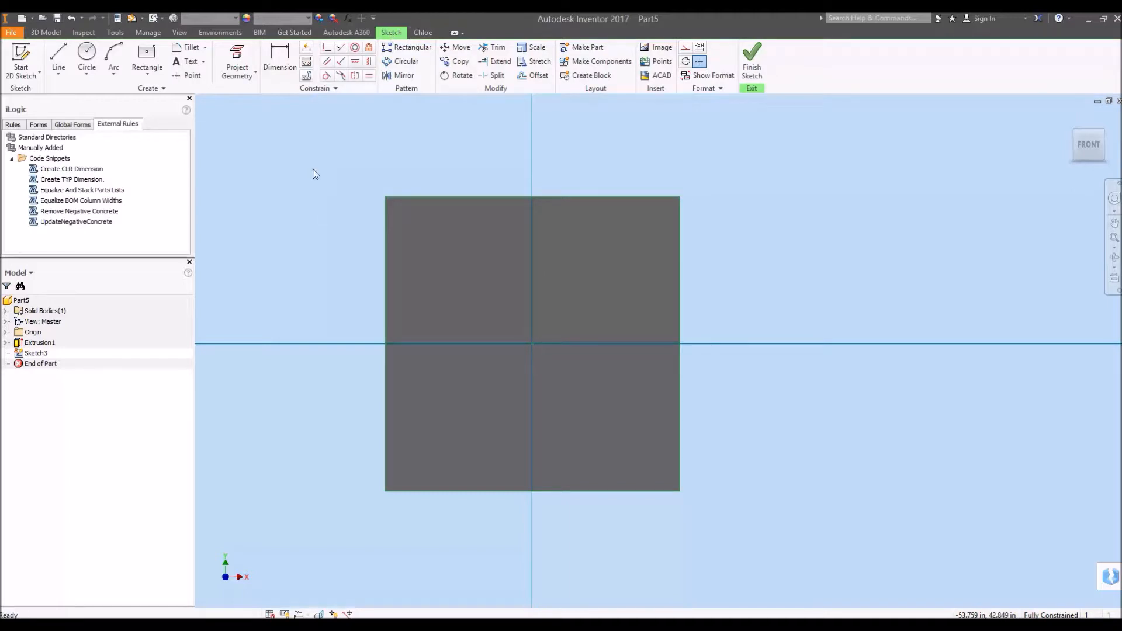
Offset the projected square outline inward by the Wall parameter and finish the sketch.
{"action": "left_click", "coordinate": [546, 79]}
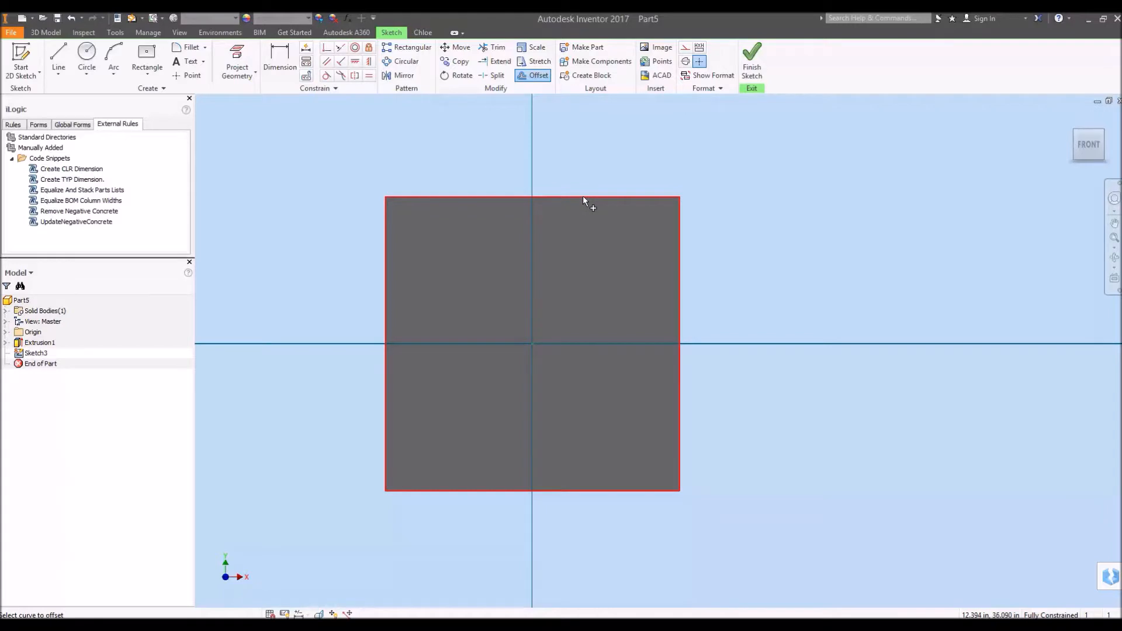
{"action": "left_click", "coordinate": [583, 197]}
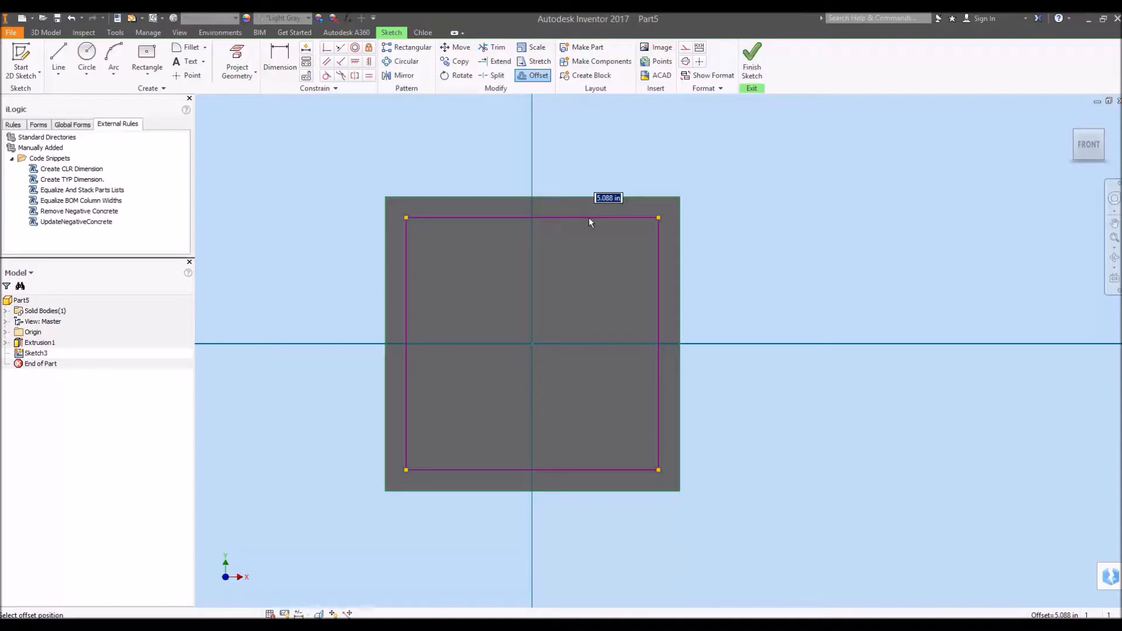
{"action": "type", "text": "Wall"}
{"action": "key", "text": "Return"}
{"action": "middle_click_drag", "start_coordinate": [544, 307], "coordinate": [540, 243], "text": "shift"}
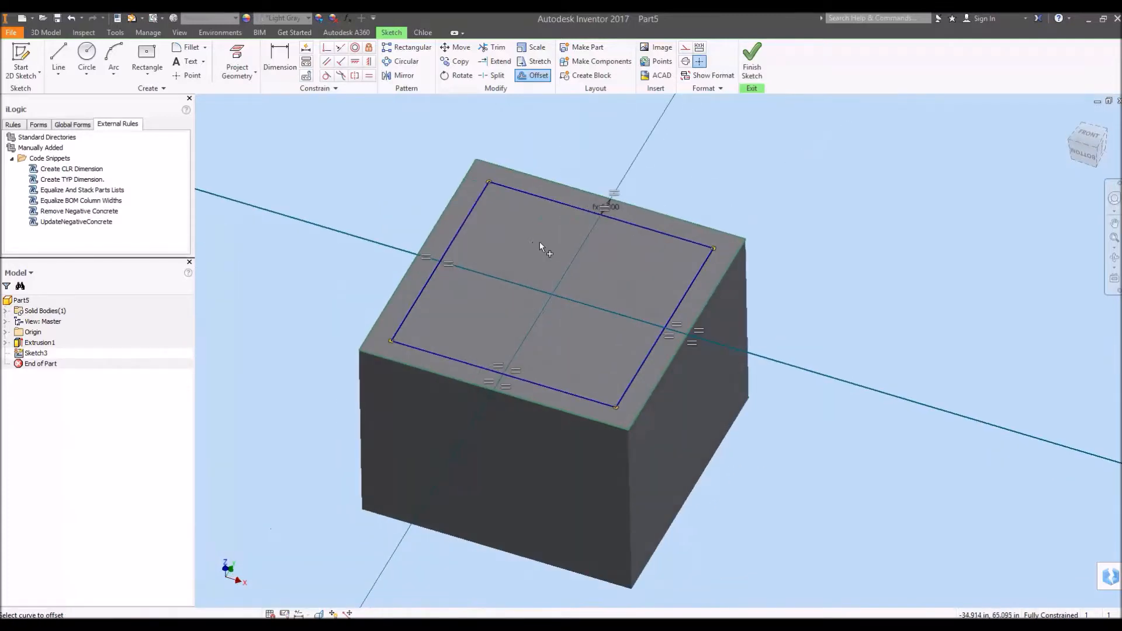
{"action": "left_click", "coordinate": [753, 74]}
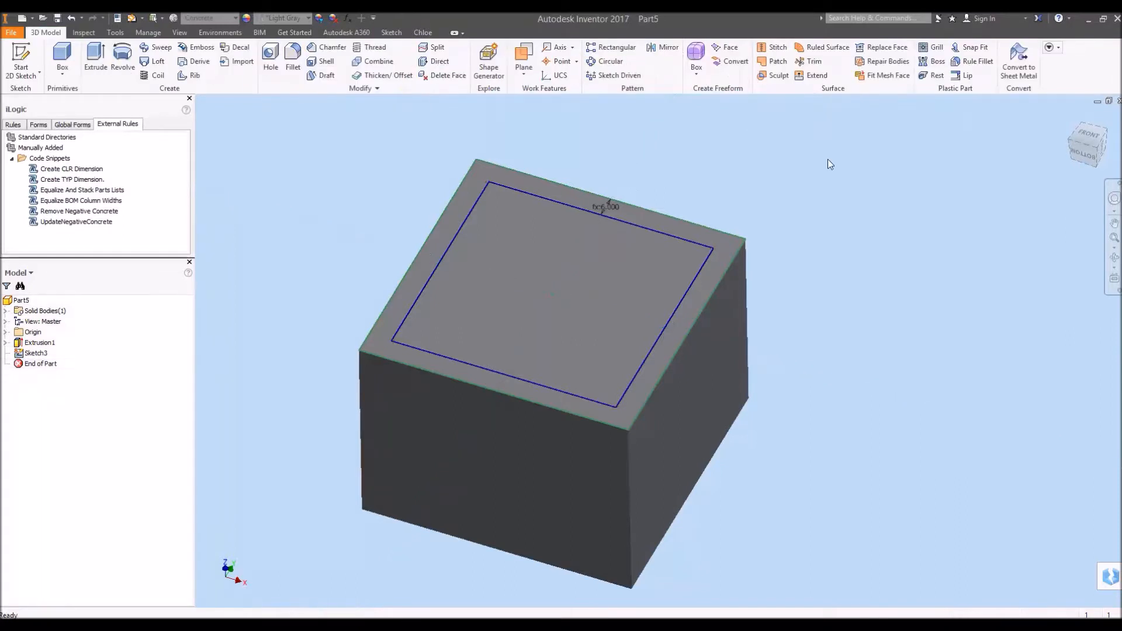
Extrude the inner square as a cut down into the block by a distance of Height to hollow out the box.
{"action": "middle_click_drag", "start_coordinate": [829, 161], "coordinate": [769, 150]}
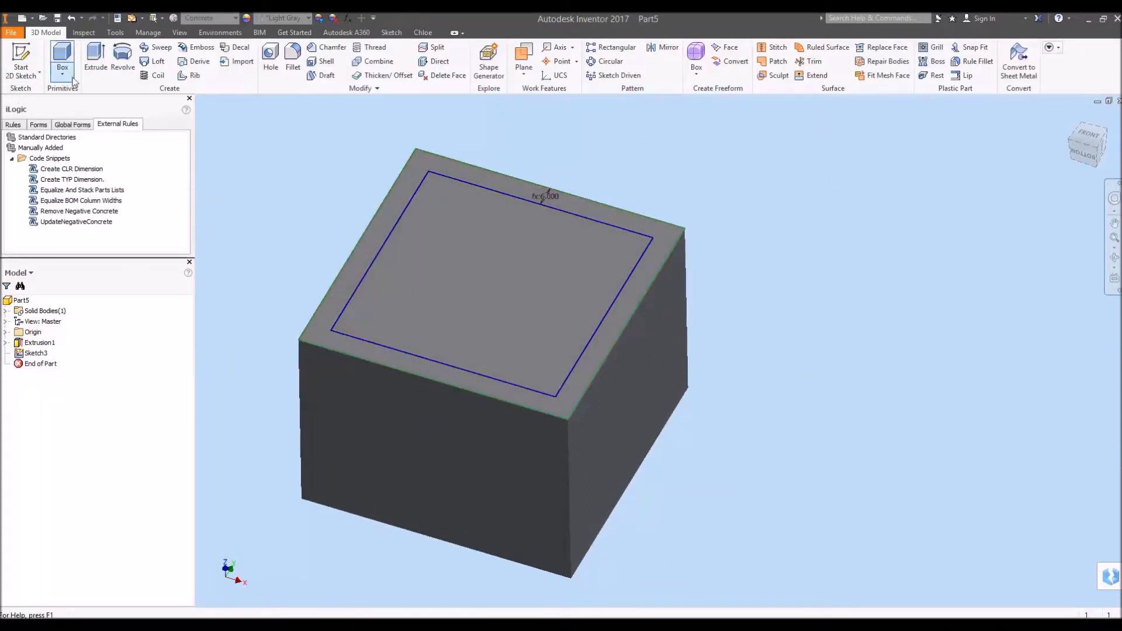
{"action": "left_click", "coordinate": [95, 58]}
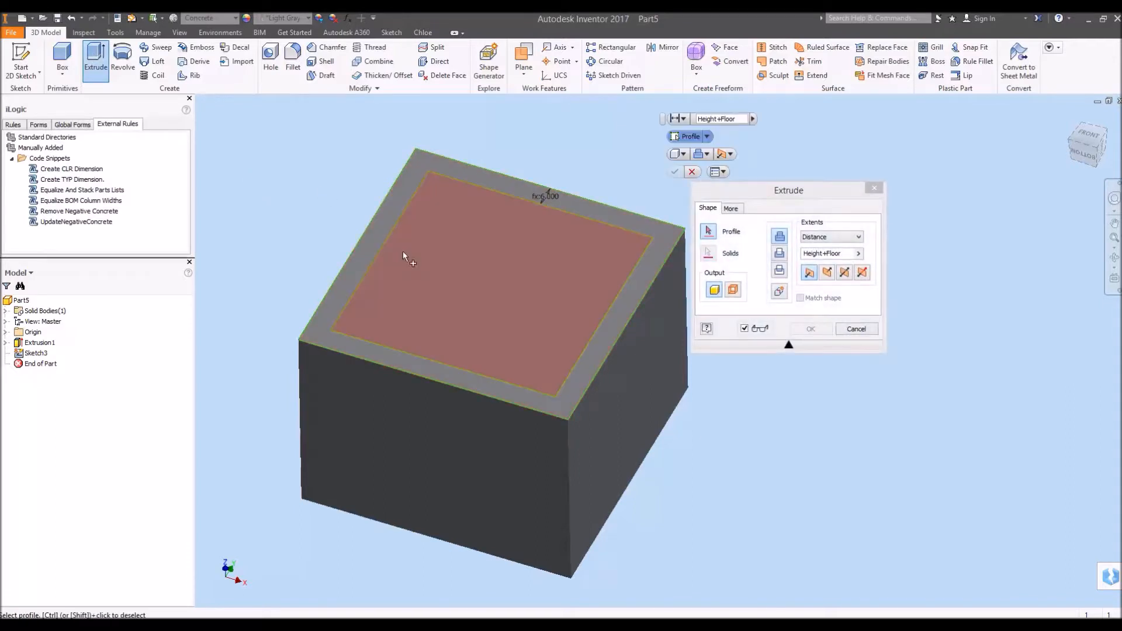
{"action": "left_click", "coordinate": [440, 280]}
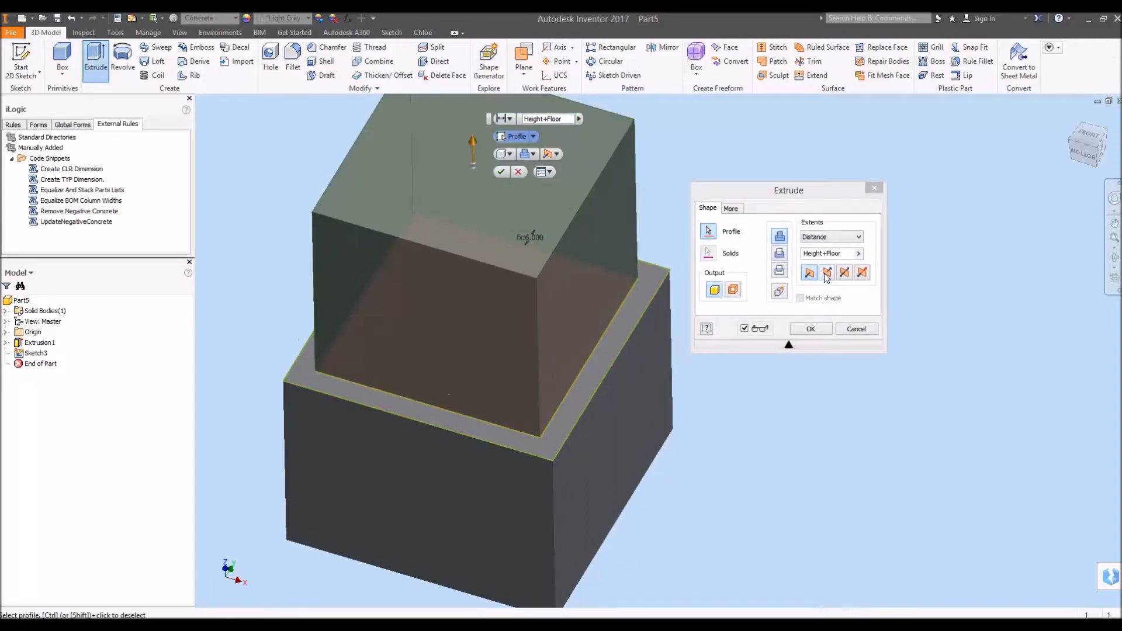
{"action": "left_click", "coordinate": [780, 253]}
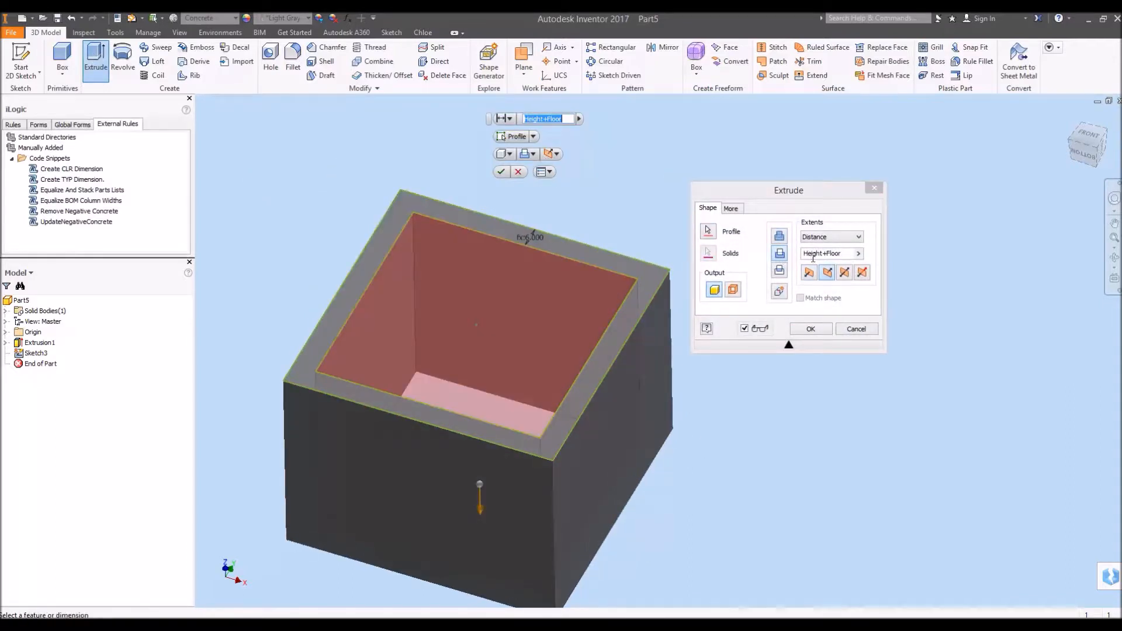
{"action": "left_click_drag", "start_coordinate": [842, 254], "coordinate": [823, 260]}
{"action": "key", "text": "BackSpace"}
{"action": "middle_click_drag", "start_coordinate": [776, 437], "coordinate": [748, 381]}
{"action": "middle_click_drag", "start_coordinate": [716, 444], "coordinate": [718, 415], "text": "shift"}
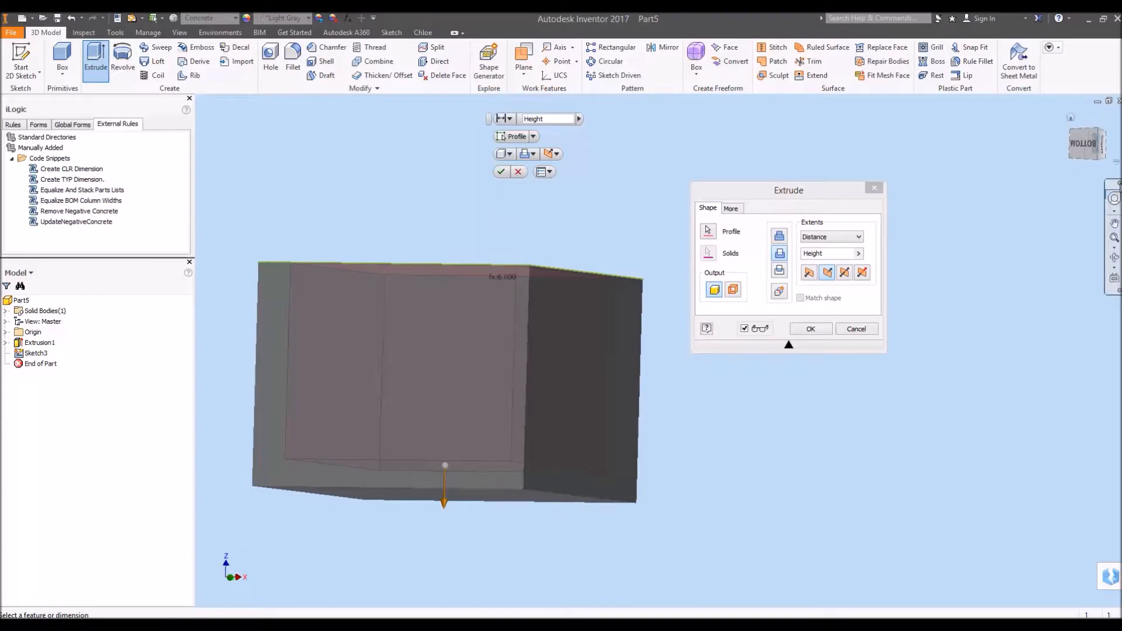
{"action": "left_click", "coordinate": [1085, 145]}
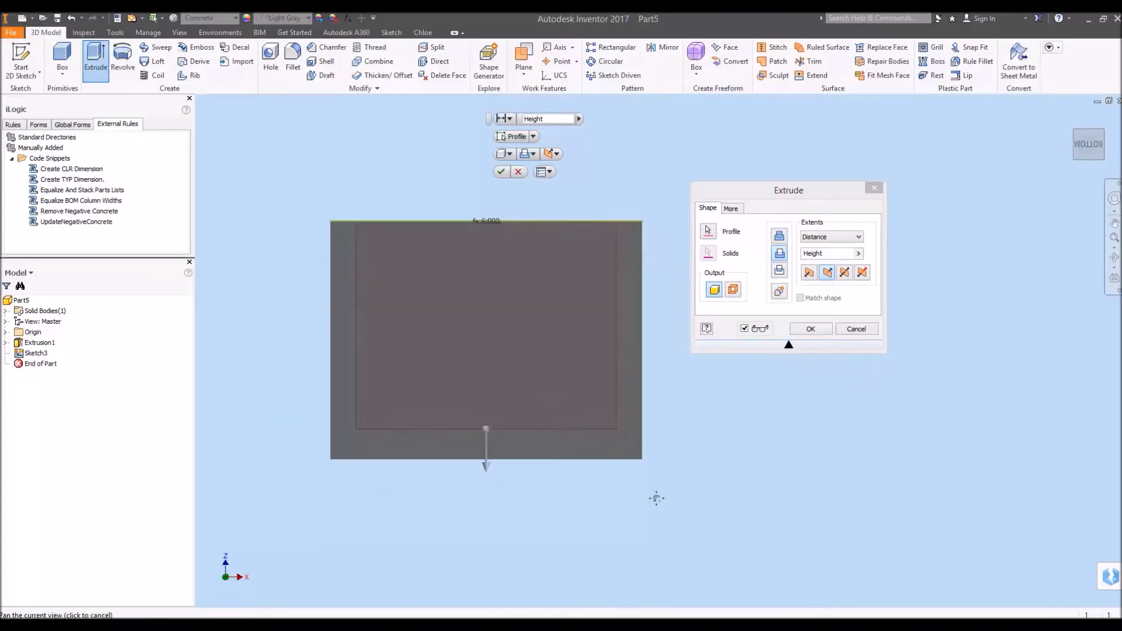
{"action": "left_click", "coordinate": [812, 330]}
{"action": "middle_click_drag", "start_coordinate": [802, 345], "coordinate": [912, 355], "text": "shift"}
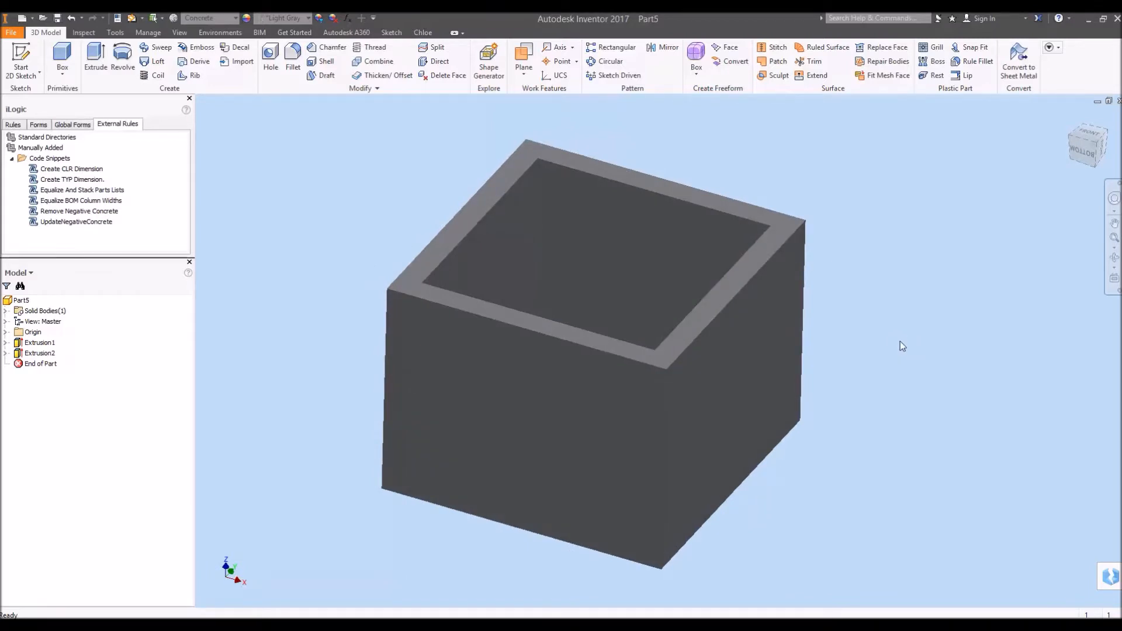
{"action": "middle_click_drag", "start_coordinate": [894, 350], "coordinate": [840, 344], "text": "shift"}
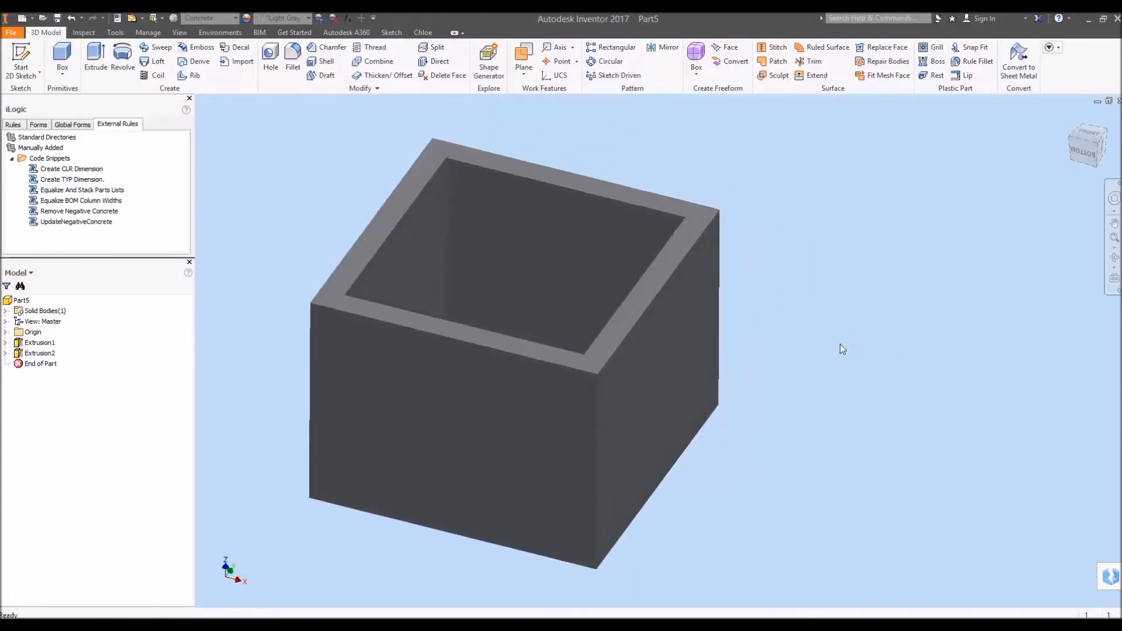
Start a face draft on the hollow box and set its draft angle to atan(.25/1).
{"action": "left_click", "coordinate": [349, 19]}
{"action": "middle_click_drag", "start_coordinate": [853, 308], "coordinate": [845, 304]}
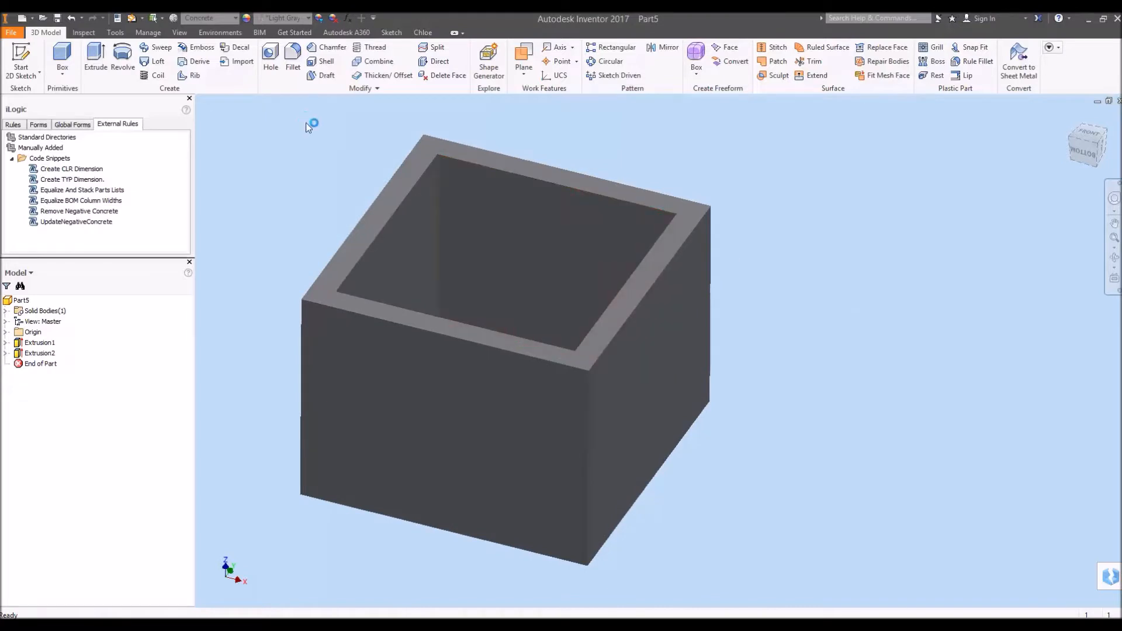
{"action": "left_click", "coordinate": [322, 74]}
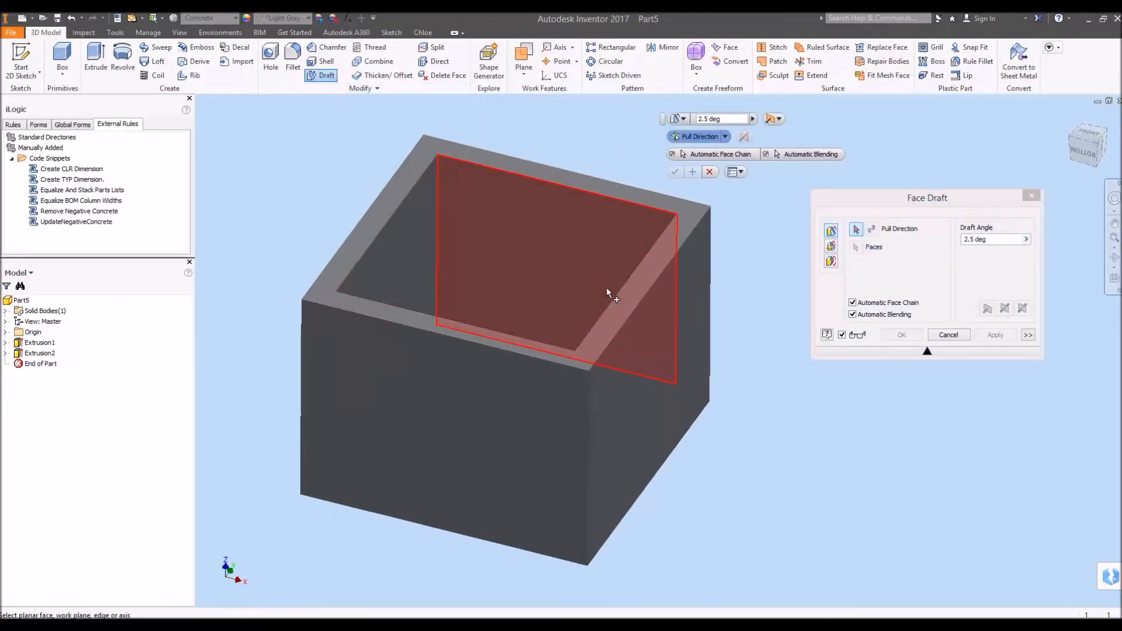
{"action": "middle_click_drag", "start_coordinate": [788, 433], "coordinate": [744, 420], "text": "shift"}
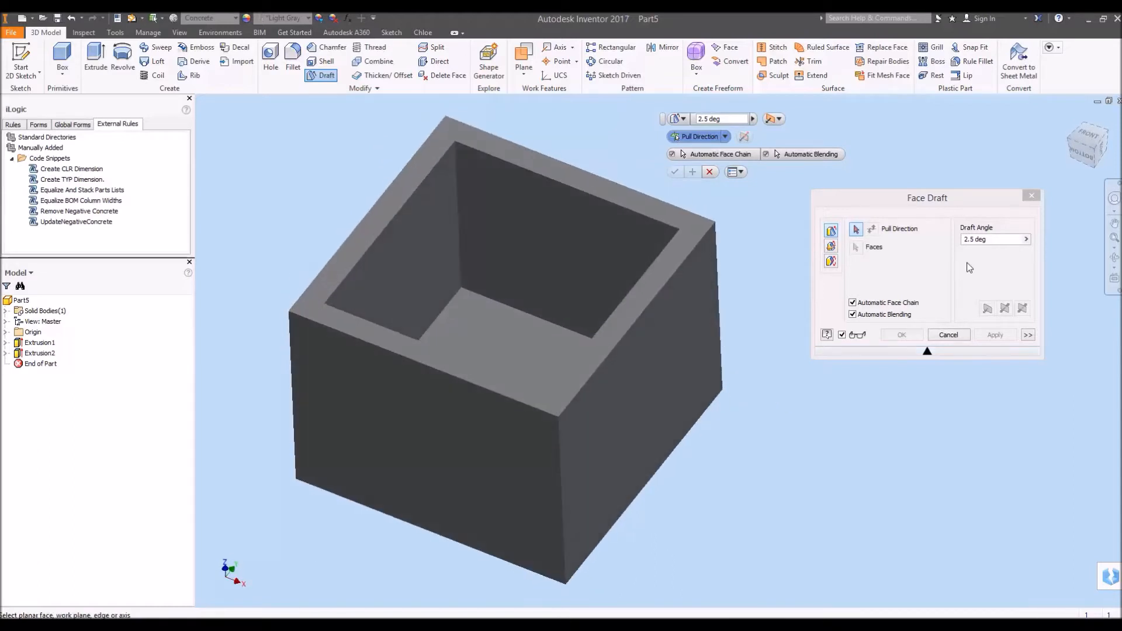
{"action": "left_click", "coordinate": [979, 240]}
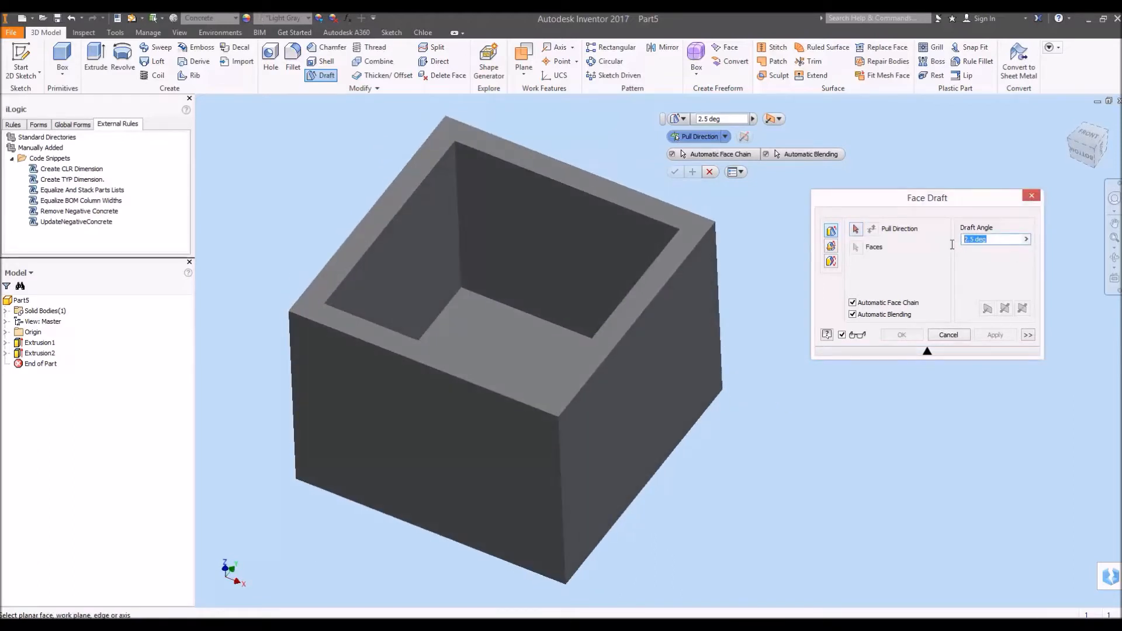
{"action": "type", "text": "atan("}
{"action": "type", "text": ".25"}
{"action": "type", "text": "/1)"}
Set the draft's pull direction from the cavity's inner floor face, pointing up out of the box.
{"action": "middle_click_drag", "start_coordinate": [768, 245], "coordinate": [759, 290]}
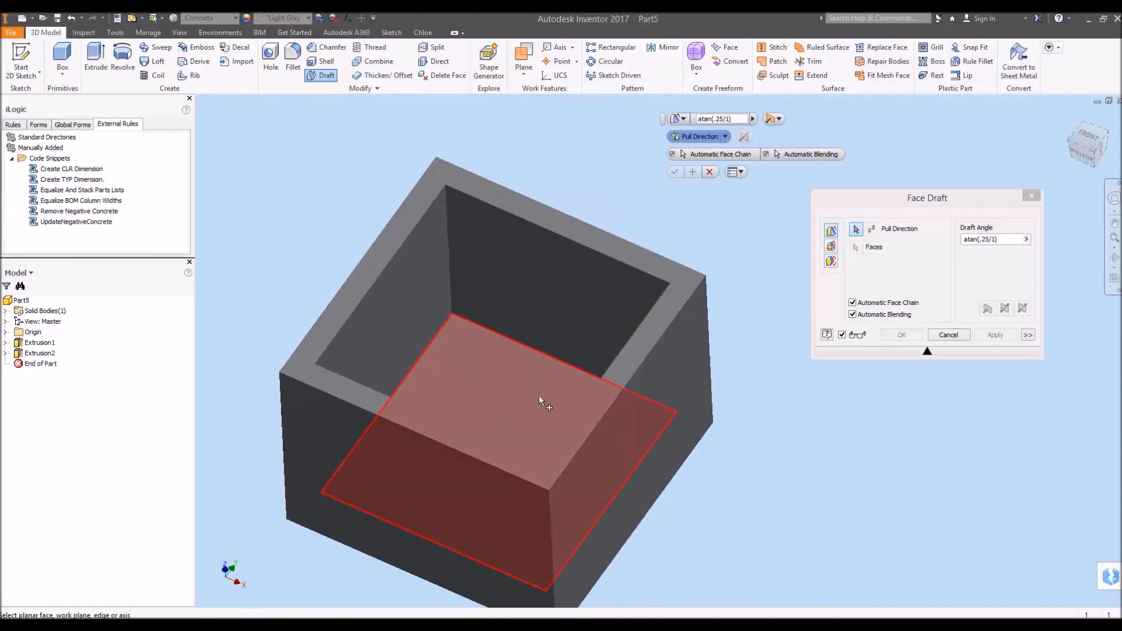
{"action": "middle_click_drag", "start_coordinate": [526, 386], "coordinate": [437, 349], "text": "shift"}
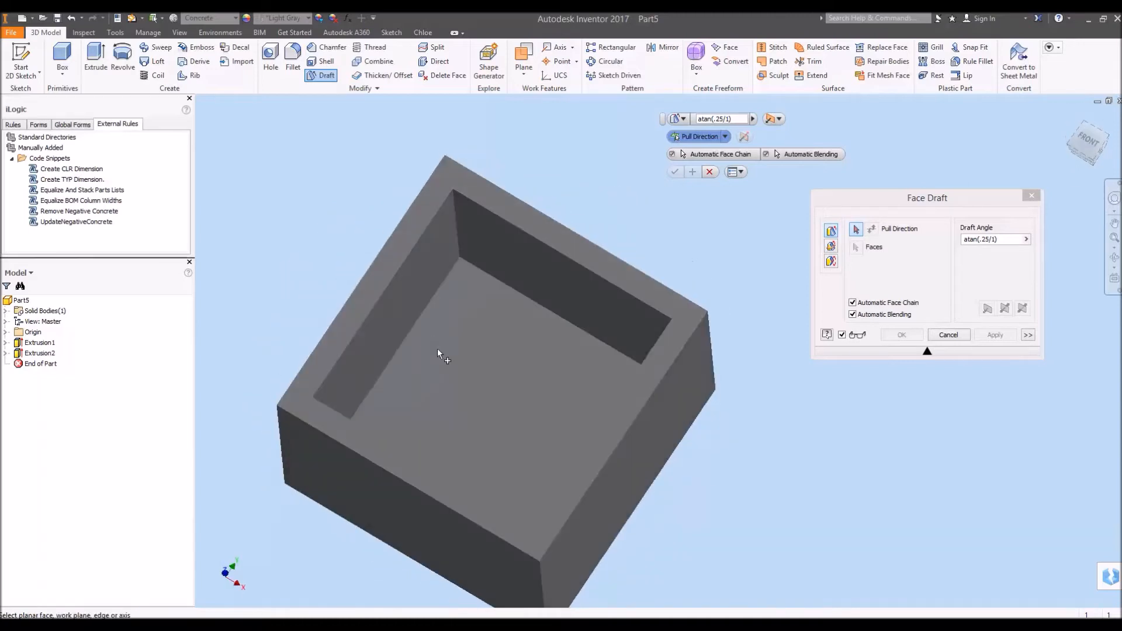
{"action": "middle_click_drag", "start_coordinate": [524, 387], "coordinate": [486, 379], "text": "shift"}
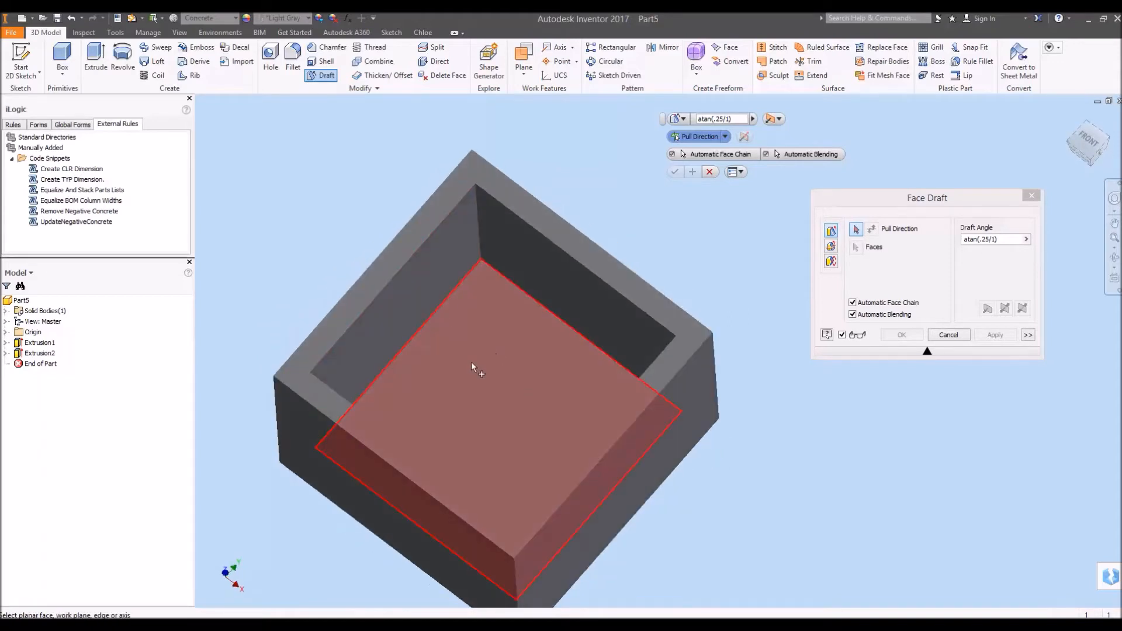
{"action": "left_click", "coordinate": [496, 393]}
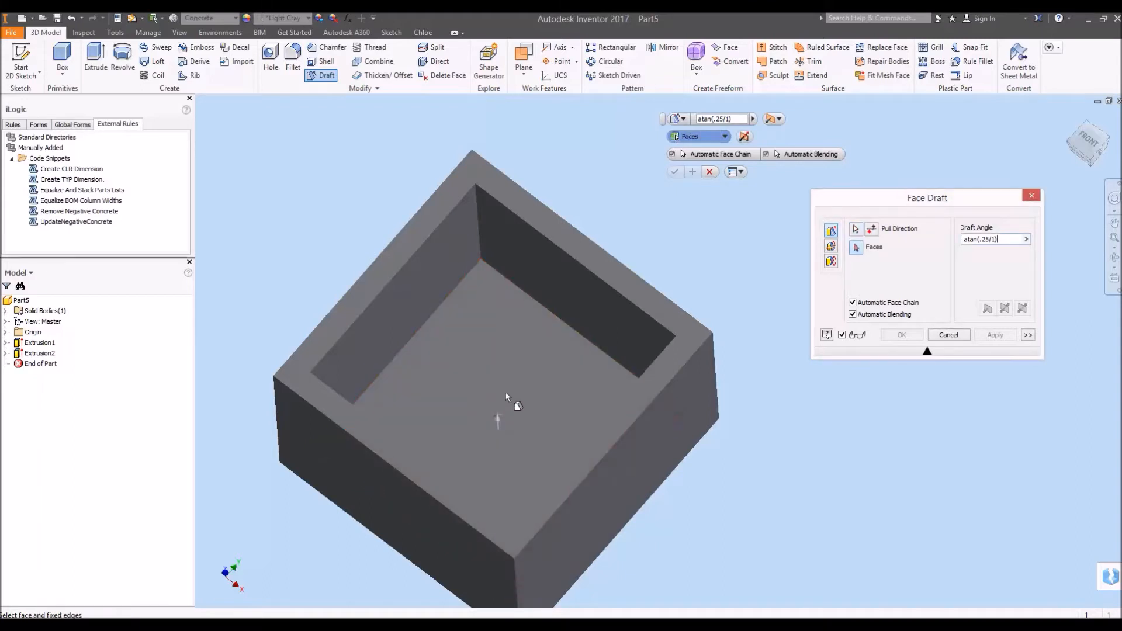
{"action": "middle_click_drag", "start_coordinate": [541, 396], "coordinate": [545, 381], "text": "shift"}
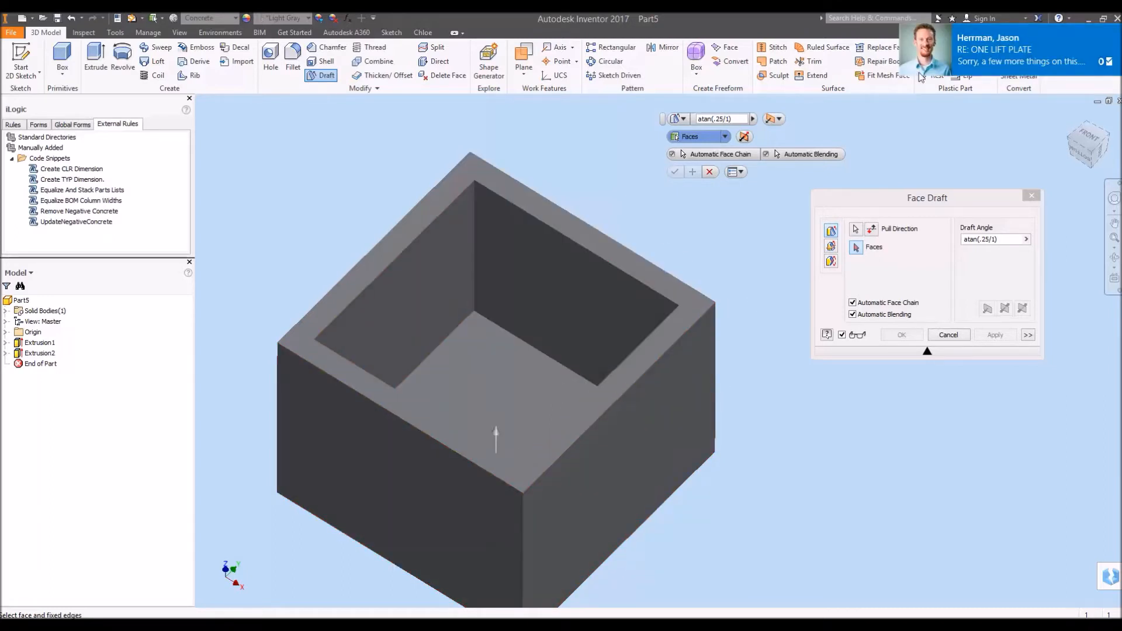
{"action": "left_click", "coordinate": [1116, 33]}
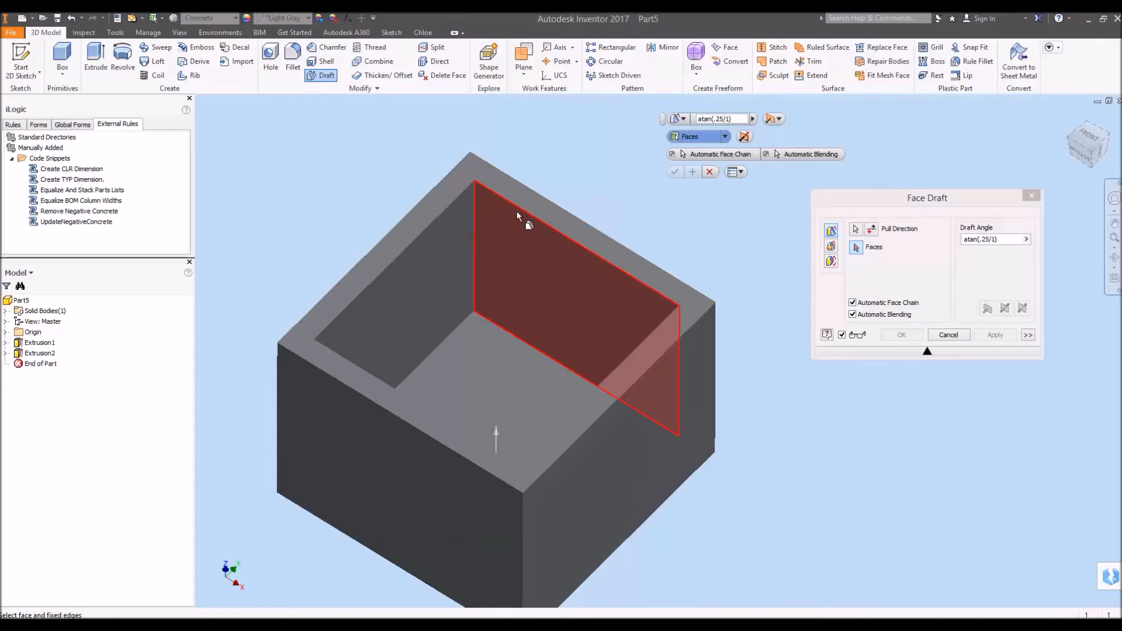
Select one inner wall with its bottom edge fixed for the draft and set the angle to atan(.25/12).
{"action": "left_click", "coordinate": [558, 352]}
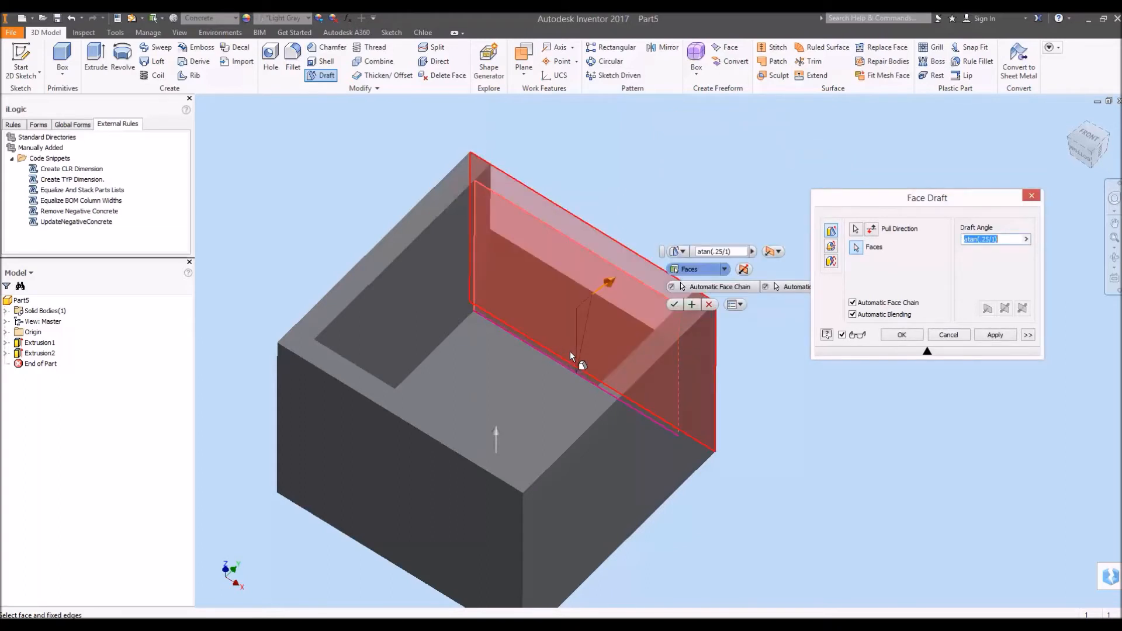
{"action": "middle_click_drag", "start_coordinate": [584, 358], "coordinate": [551, 334], "text": "shift"}
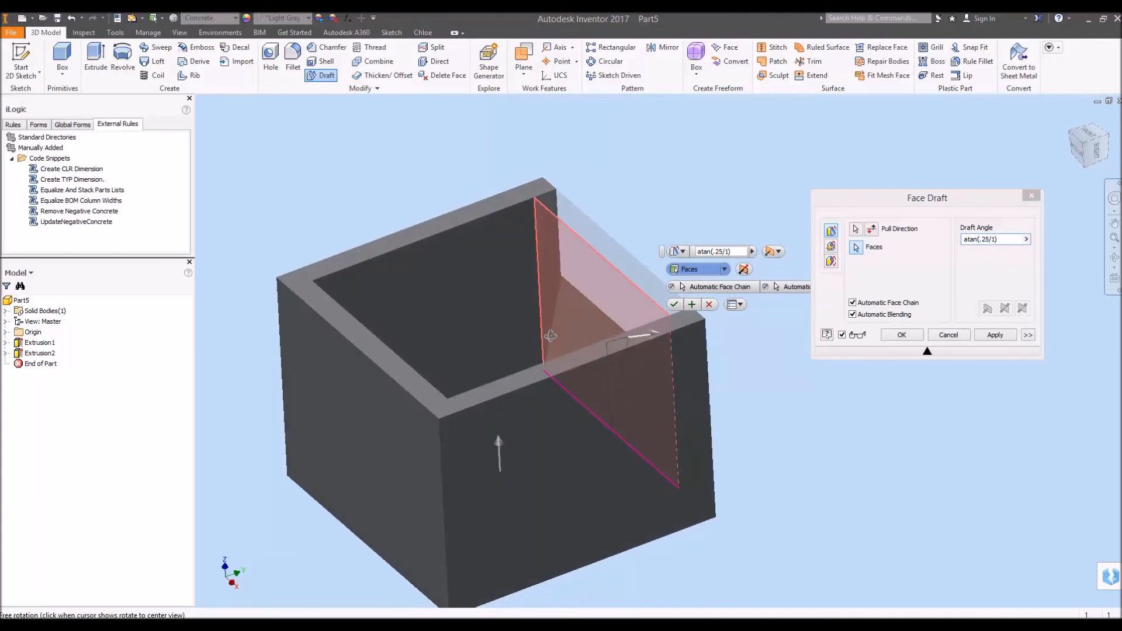
{"action": "left_click", "coordinate": [997, 241]}
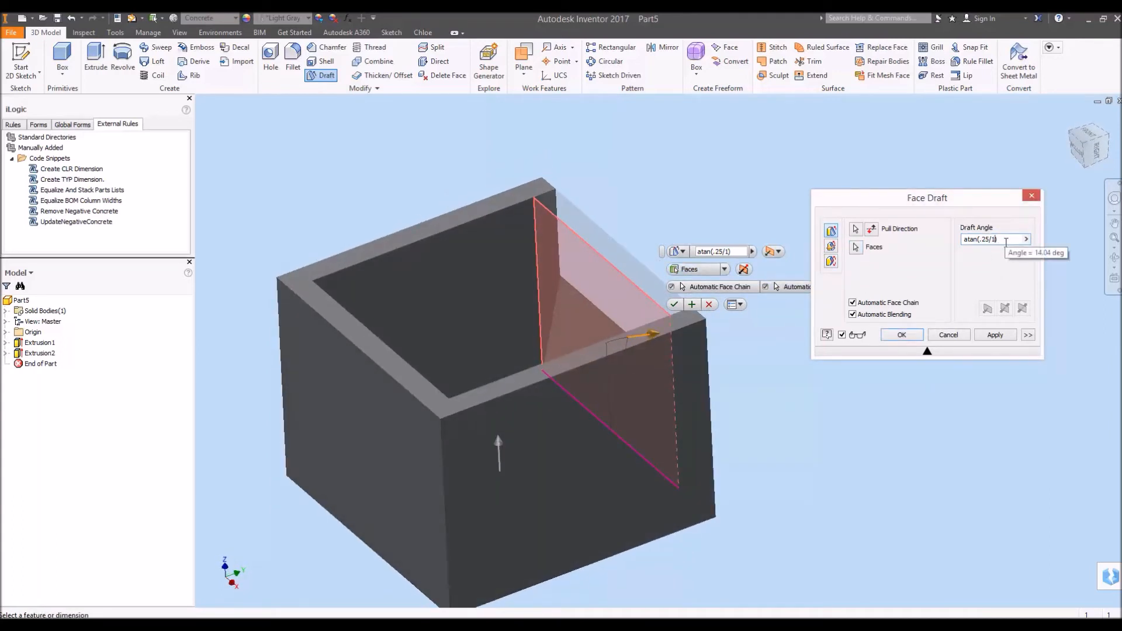
{"action": "key", "text": "BackSpace"}
{"action": "type", "text": "4"}
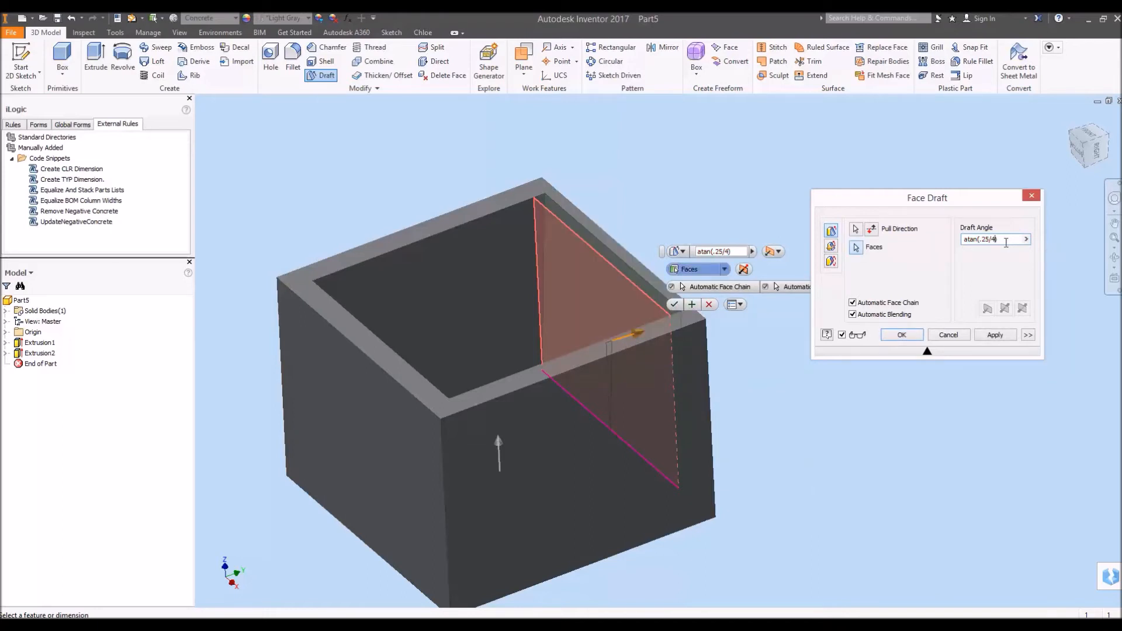
{"action": "key", "text": "BackSpace"}
{"action": "type", "text": "12"}
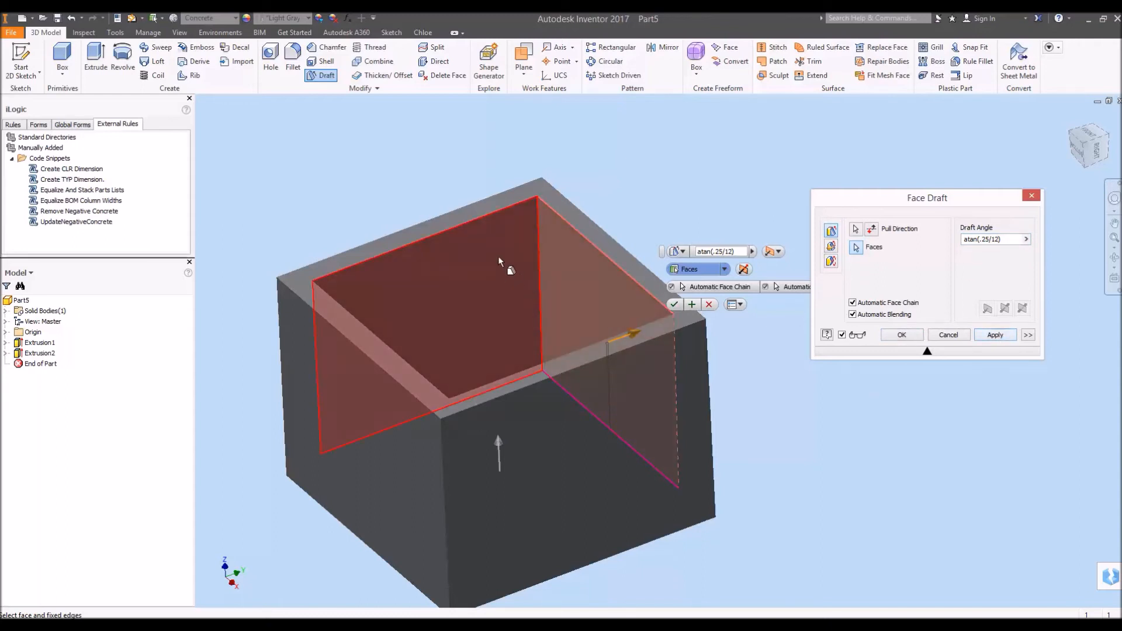
Add the remaining three inner walls with their bottom edges fixed, apply the face draft and close it.
{"action": "middle_click_drag", "start_coordinate": [510, 296], "coordinate": [548, 223], "text": "shift"}
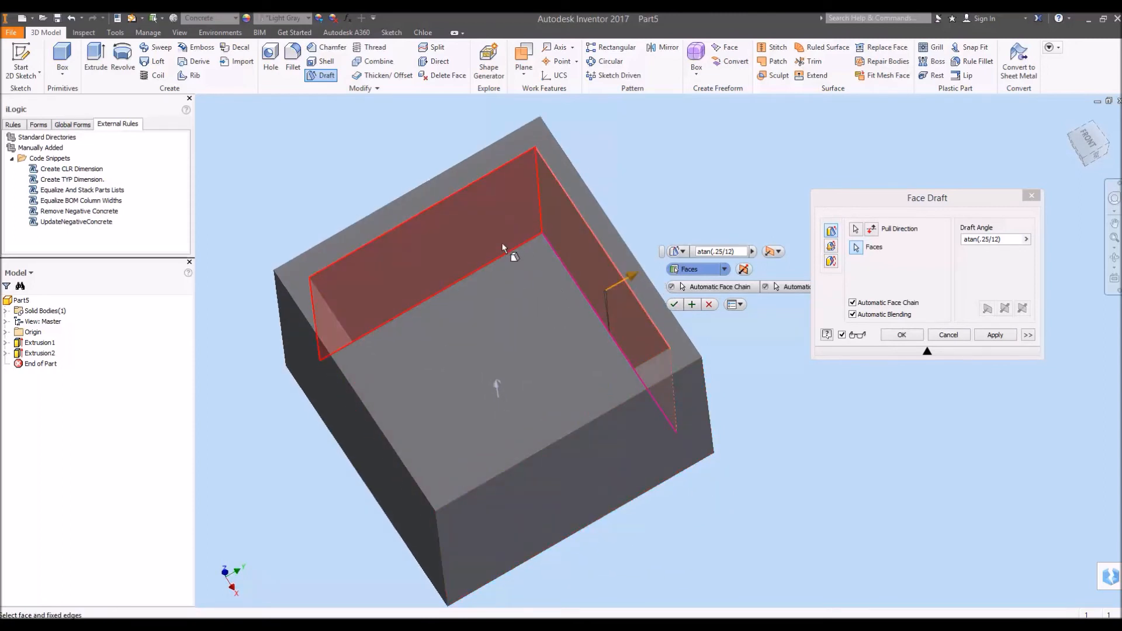
{"action": "middle_click_drag", "start_coordinate": [503, 250], "coordinate": [404, 320], "text": "shift"}
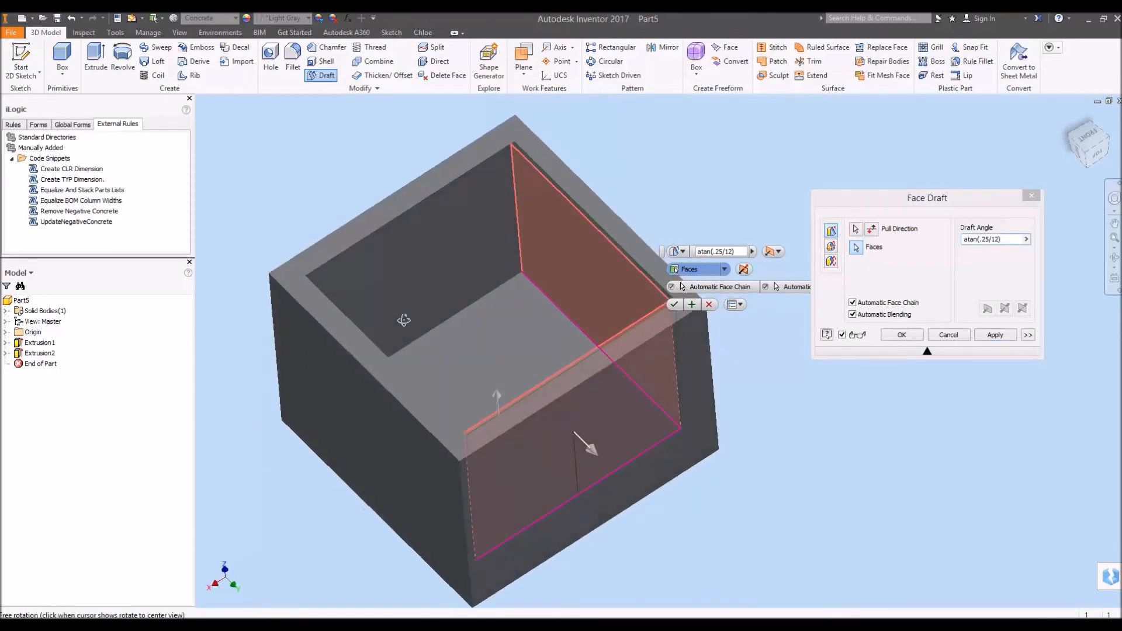
{"action": "left_click", "coordinate": [475, 291]}
{"action": "middle_click_drag", "start_coordinate": [475, 291], "coordinate": [321, 320], "text": "shift"}
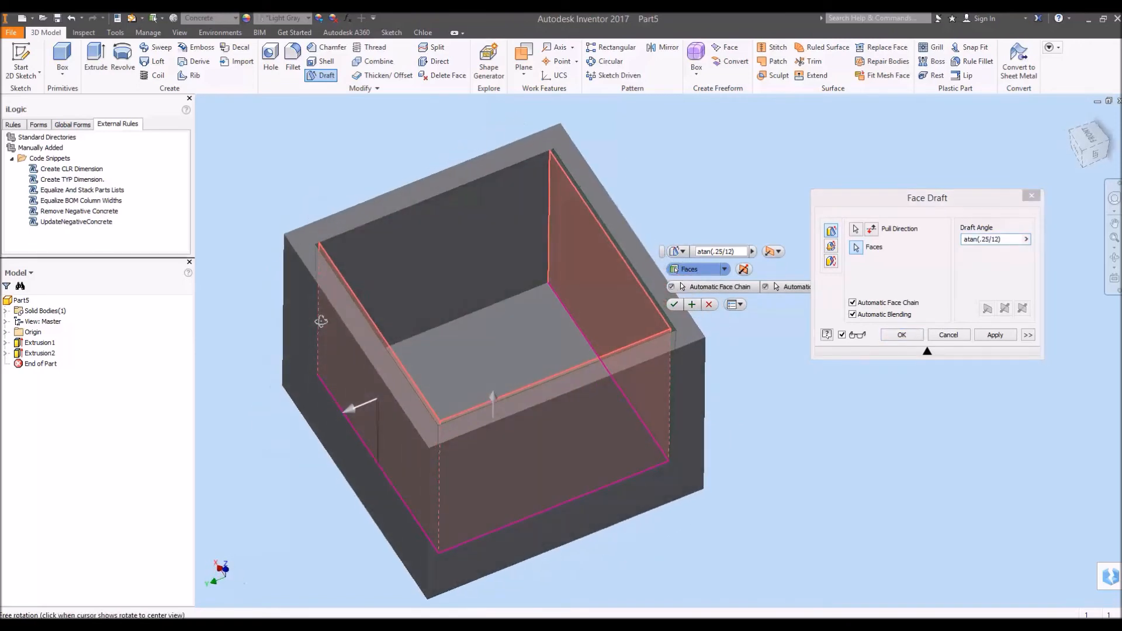
{"action": "left_click", "coordinate": [482, 301]}
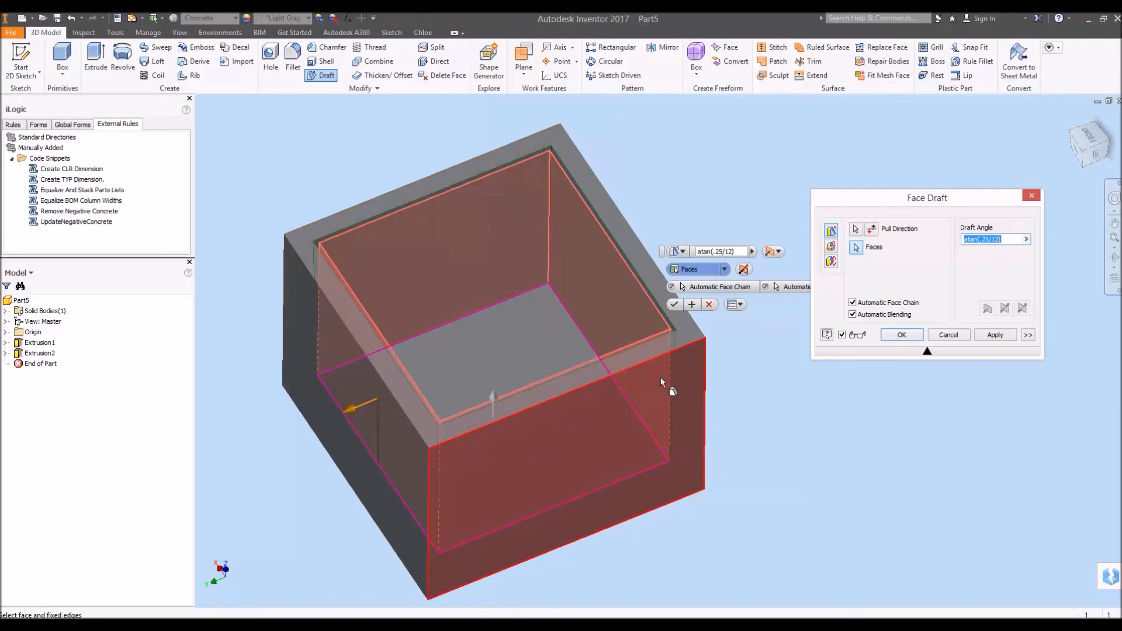
{"action": "middle_click_drag", "start_coordinate": [660, 377], "coordinate": [595, 378]}
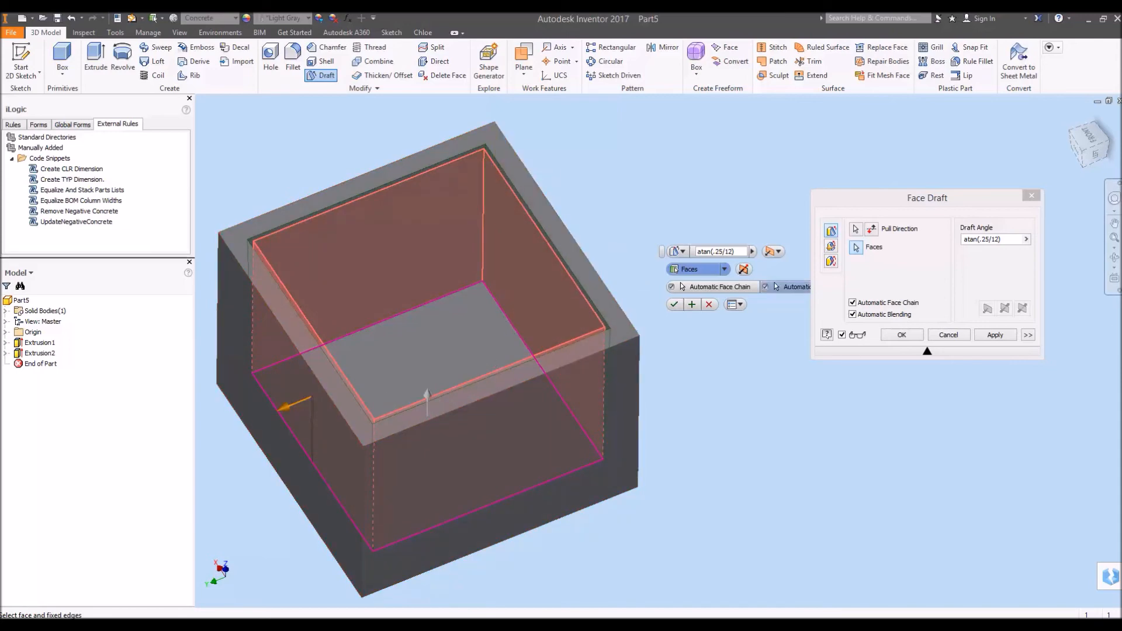
{"action": "left_click", "coordinate": [995, 335]}
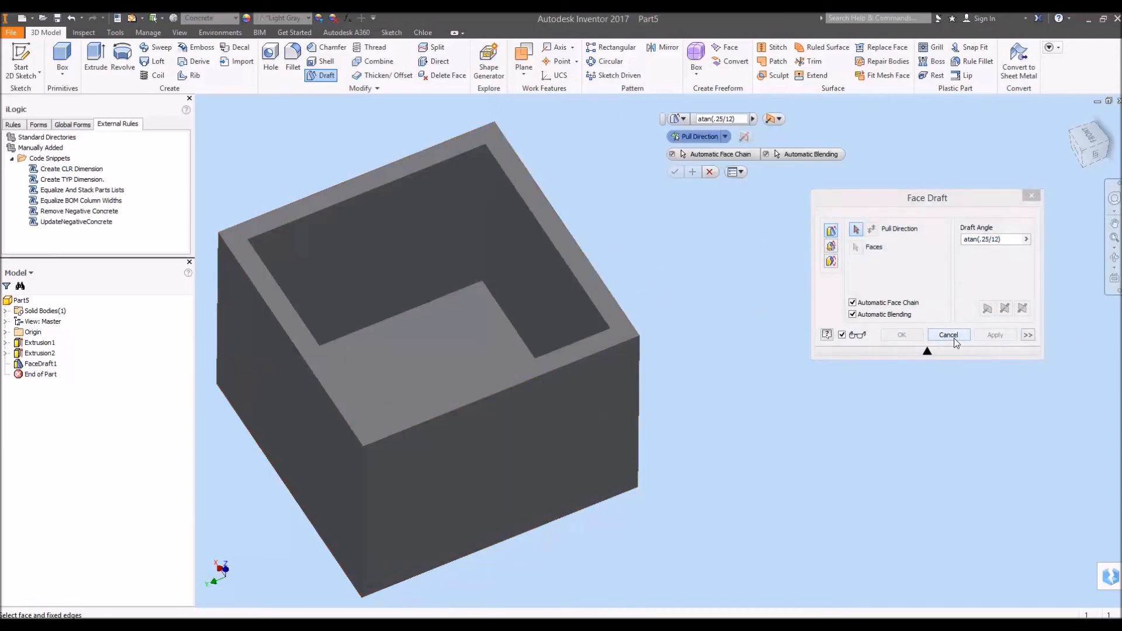
{"action": "left_click_drag", "start_coordinate": [956, 201], "coordinate": [927, 268]}
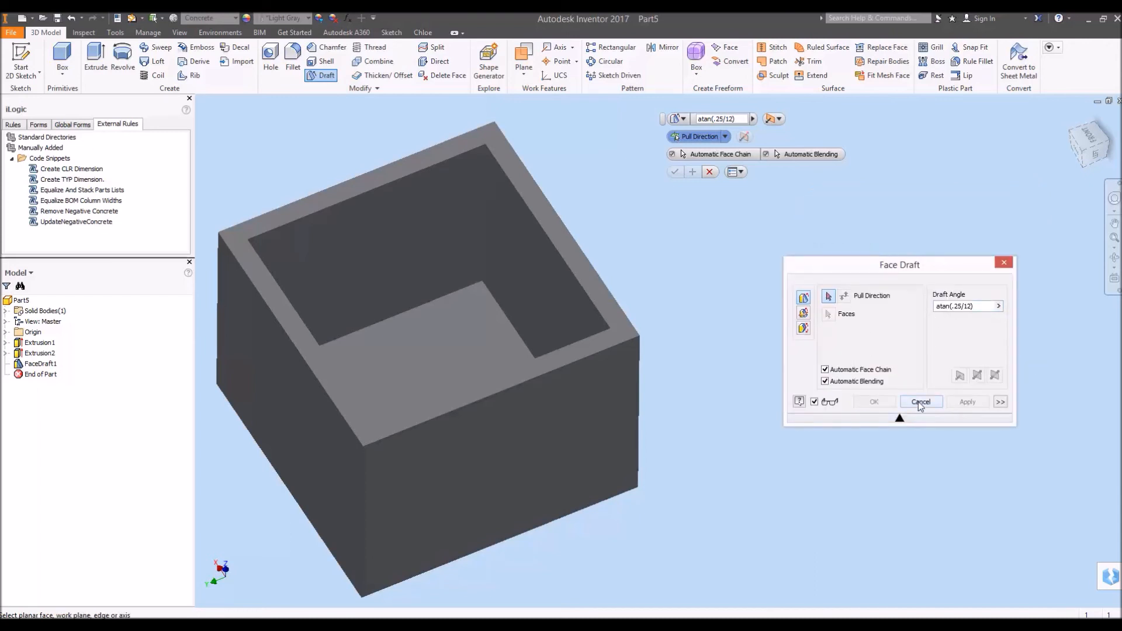
{"action": "left_click", "coordinate": [919, 402]}
Run the SetConcreteVolume iLogic rule on the part.
{"action": "middle_click_drag", "start_coordinate": [698, 376], "coordinate": [710, 330], "text": "shift"}
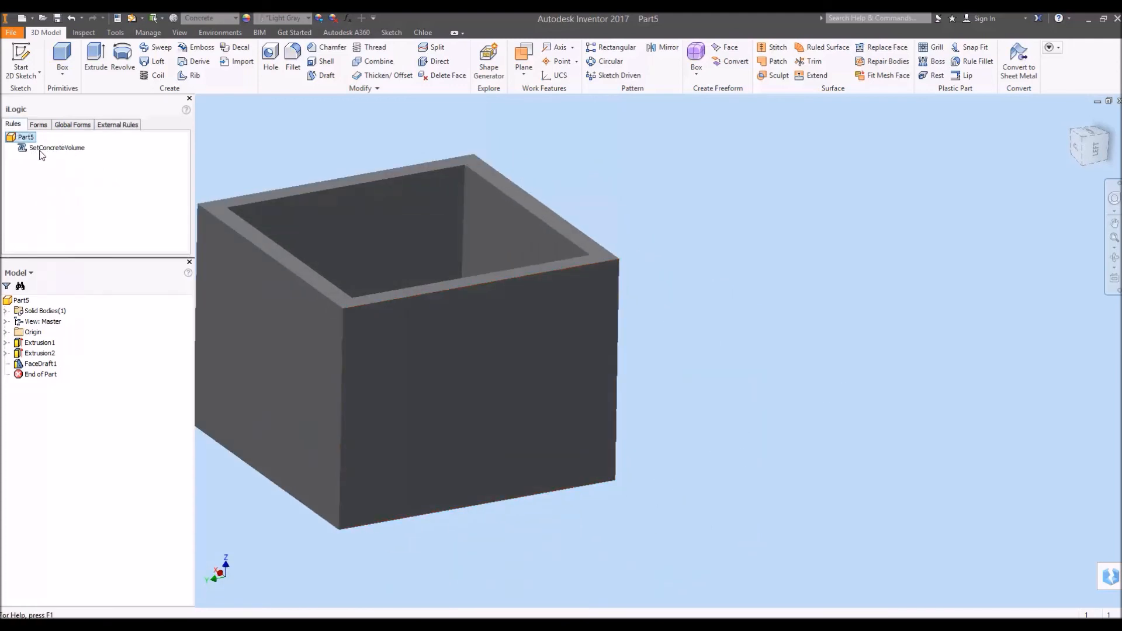
{"action": "left_click", "coordinate": [39, 149]}
{"action": "right_click", "coordinate": [64, 152]}
{"action": "left_click", "coordinate": [117, 154]}
Check the CONCRETE_VOLUME value among the part's user parameters, leaving the parameters unchanged.
{"action": "left_click", "coordinate": [348, 18]}
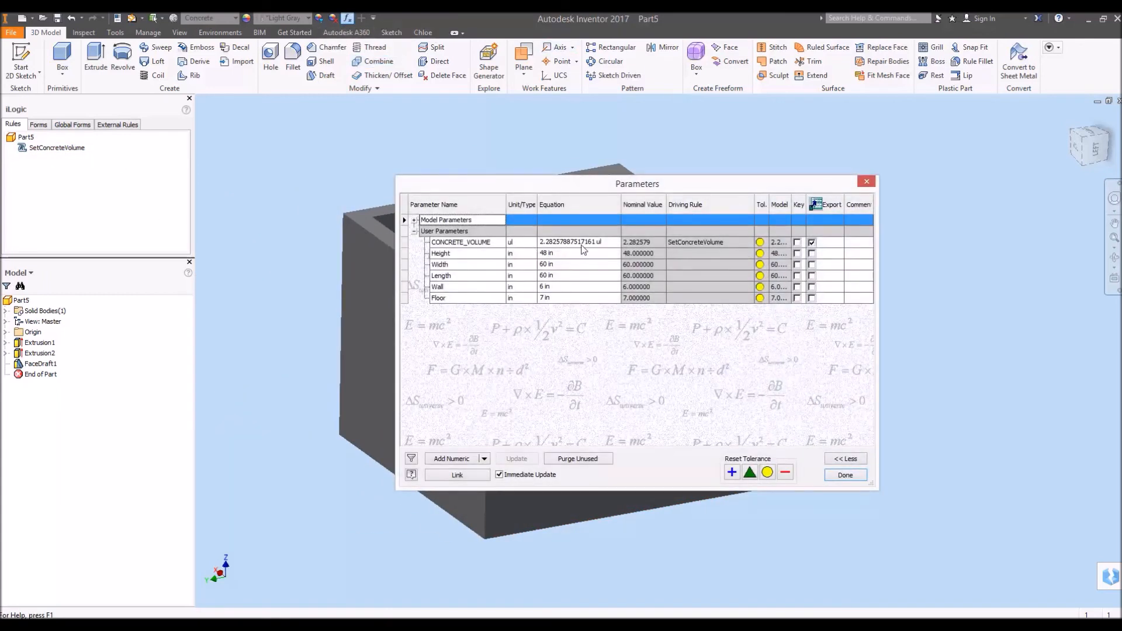
{"action": "left_click", "coordinate": [613, 243]}
{"action": "left_click_drag", "start_coordinate": [596, 195], "coordinate": [804, 195]}
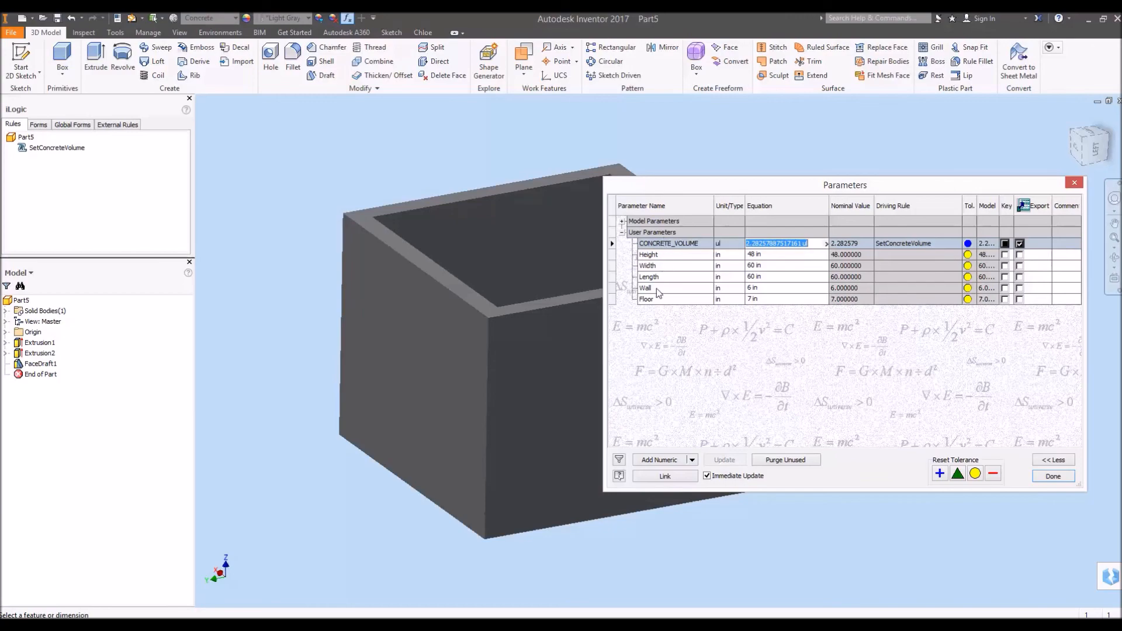
{"action": "left_click", "coordinate": [1060, 478]}
{"action": "middle_click_drag", "start_coordinate": [863, 351], "coordinate": [895, 352]}
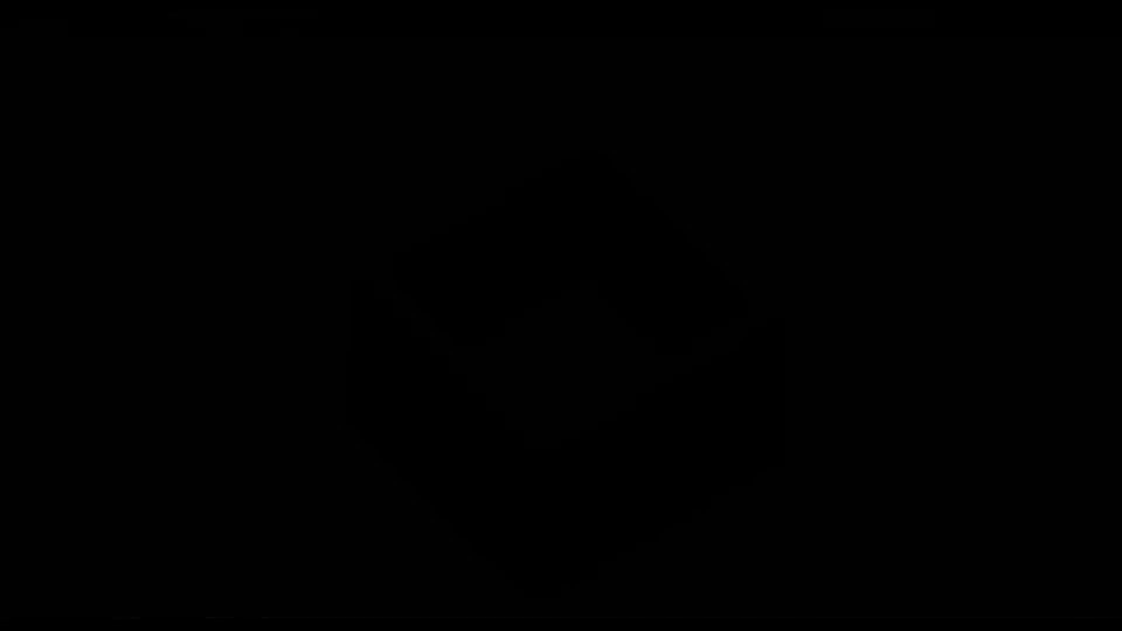